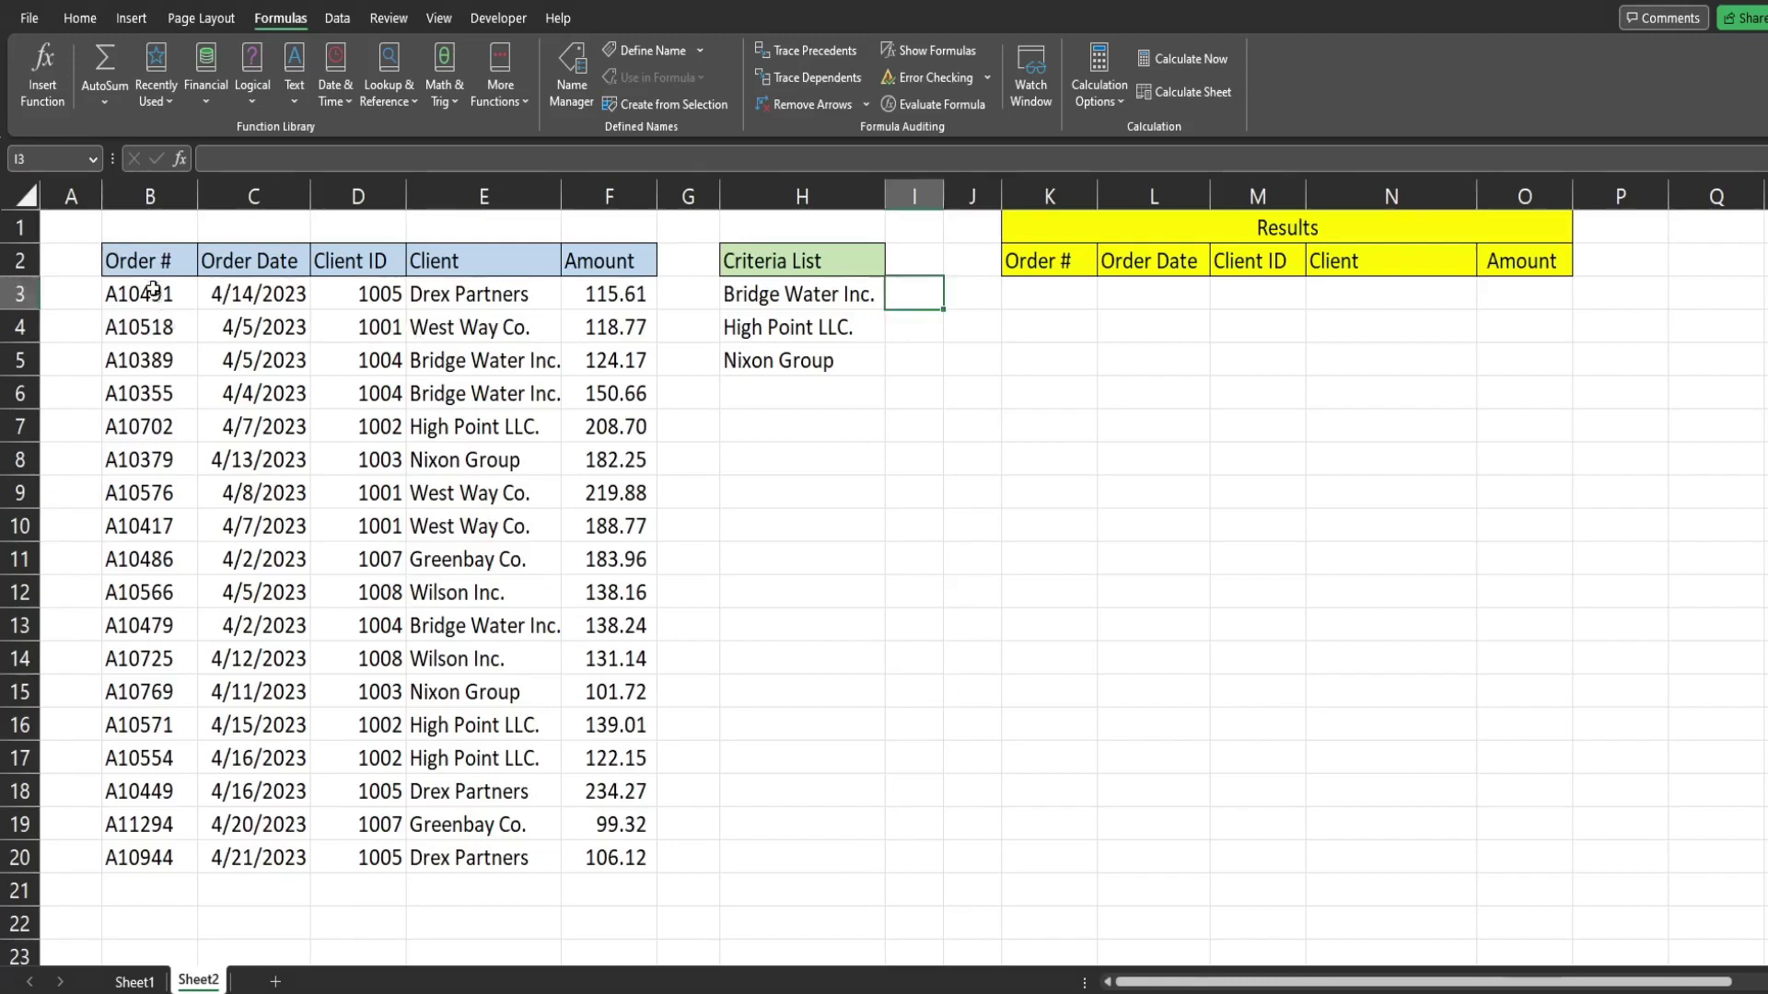
Step: Review the orders table B3:F20, the Client column E3:E20 and the Criteria List clients H3:H5
drag(152, 289, 616, 863)
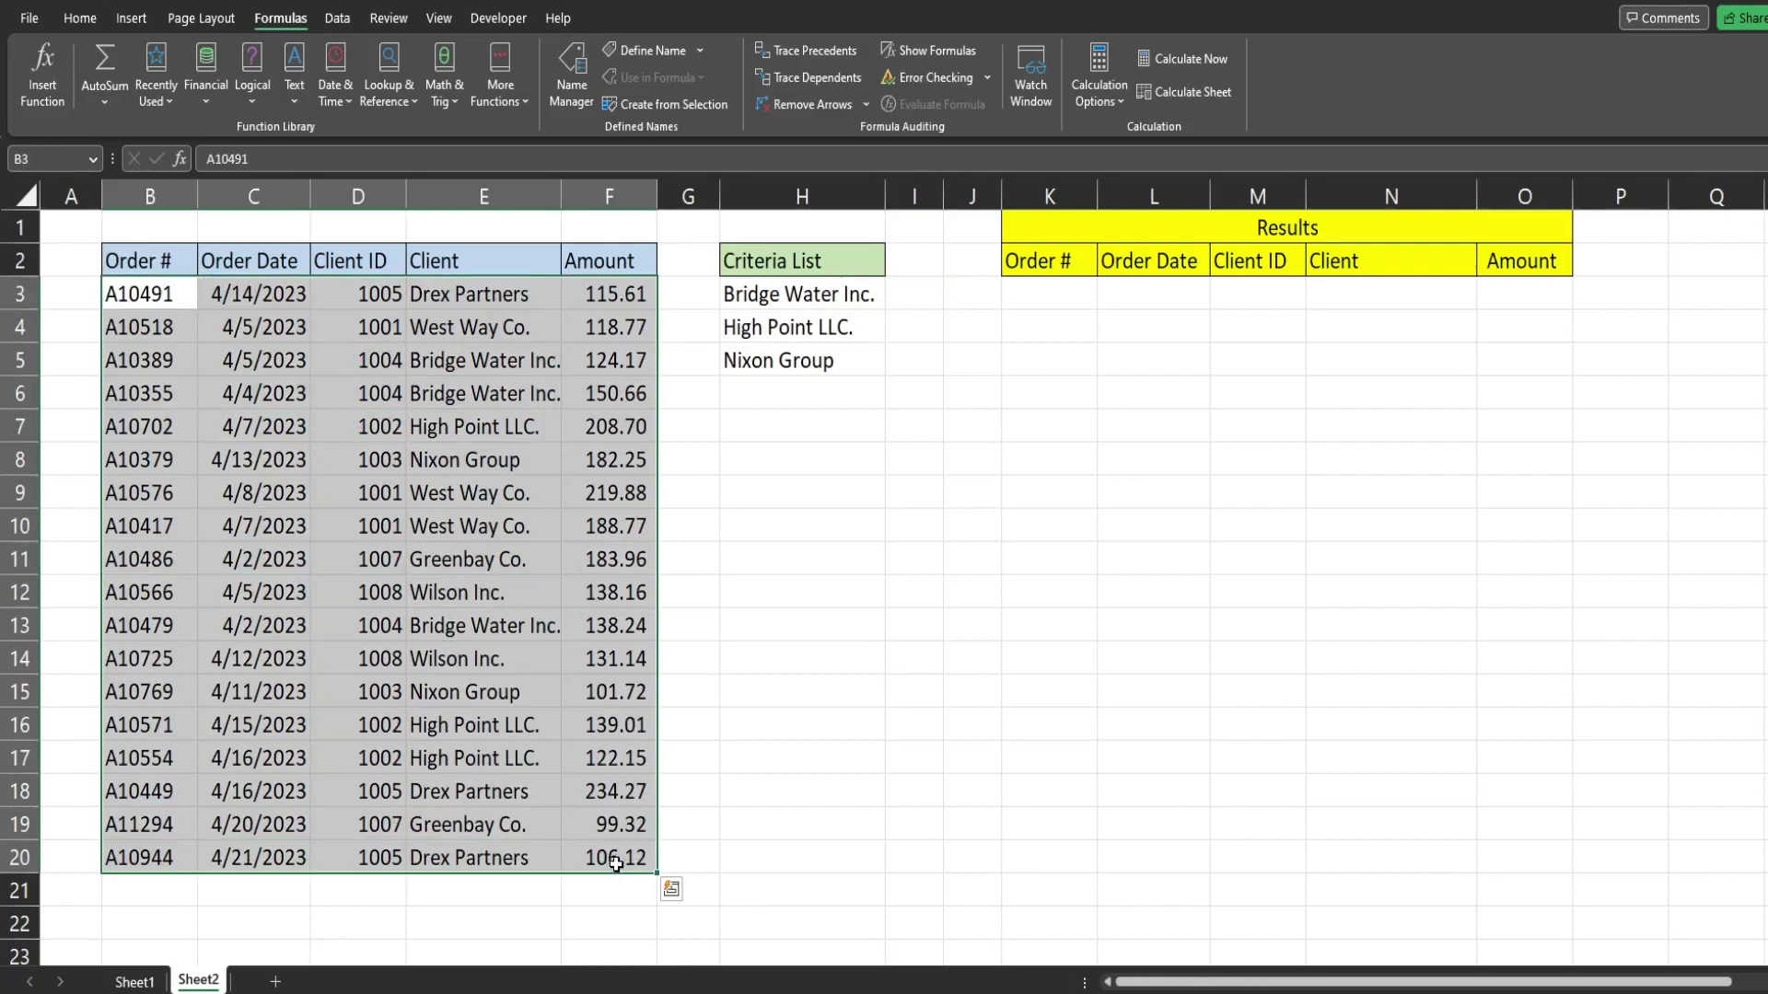
click(775, 781)
click(497, 300)
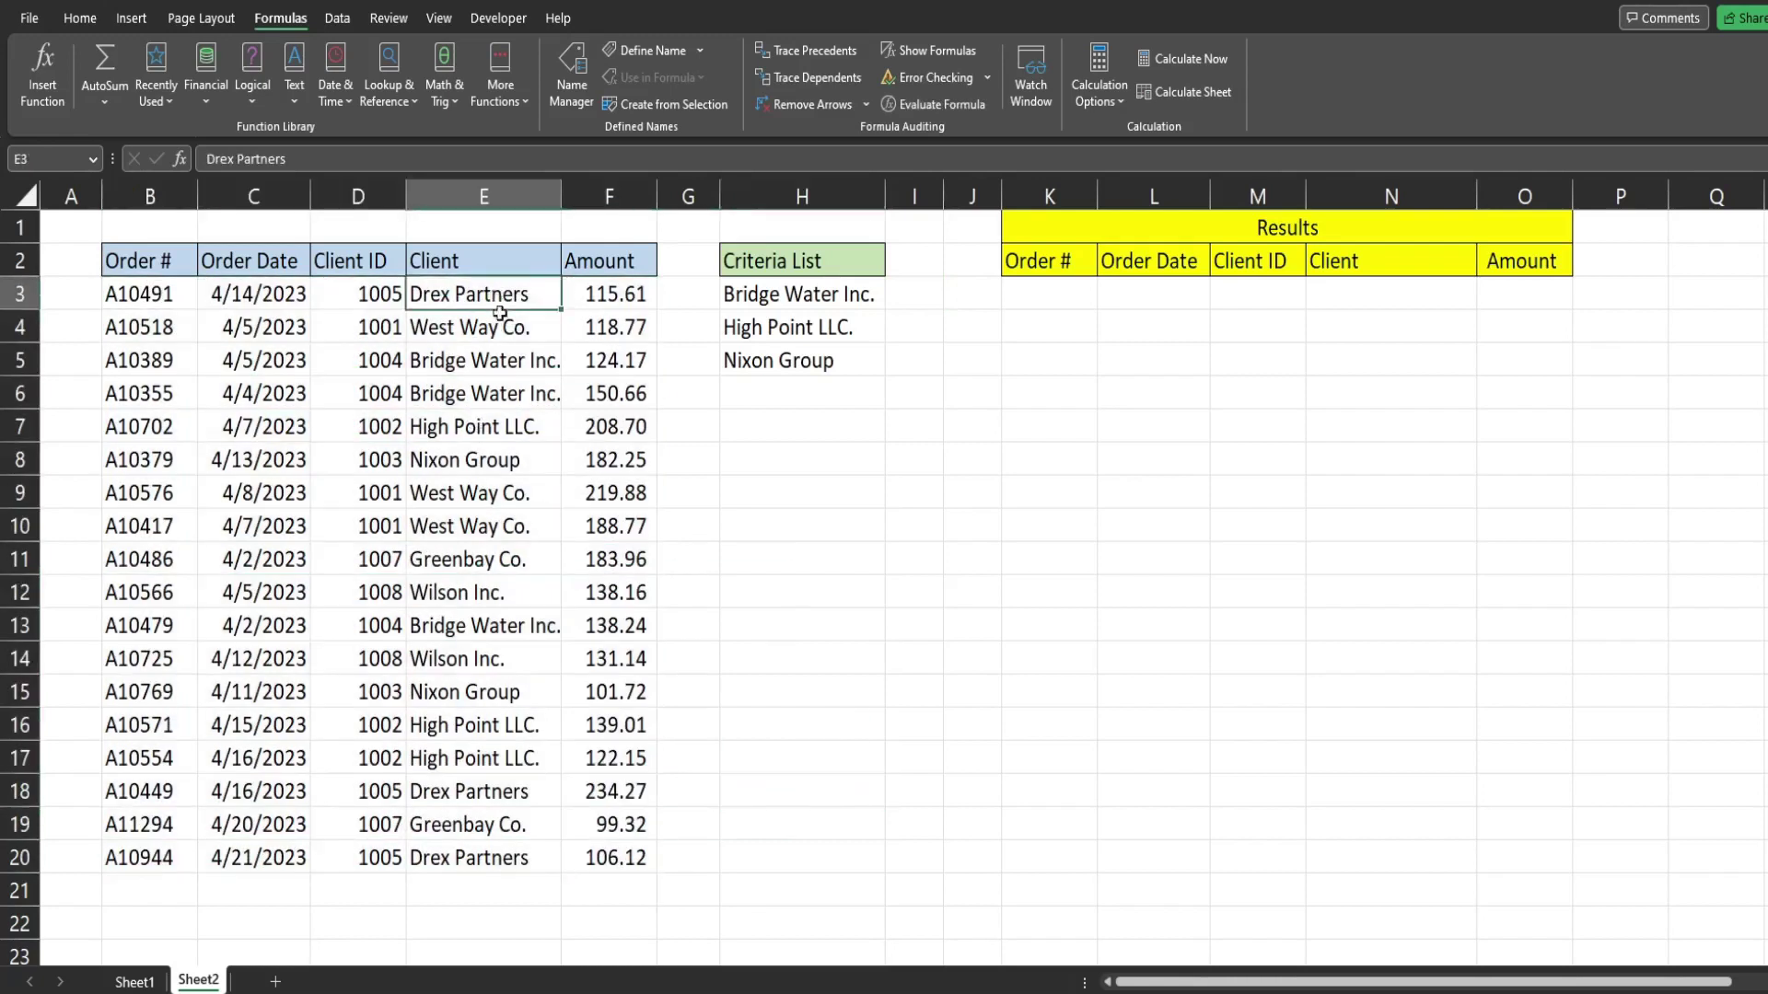
drag(499, 313, 535, 852)
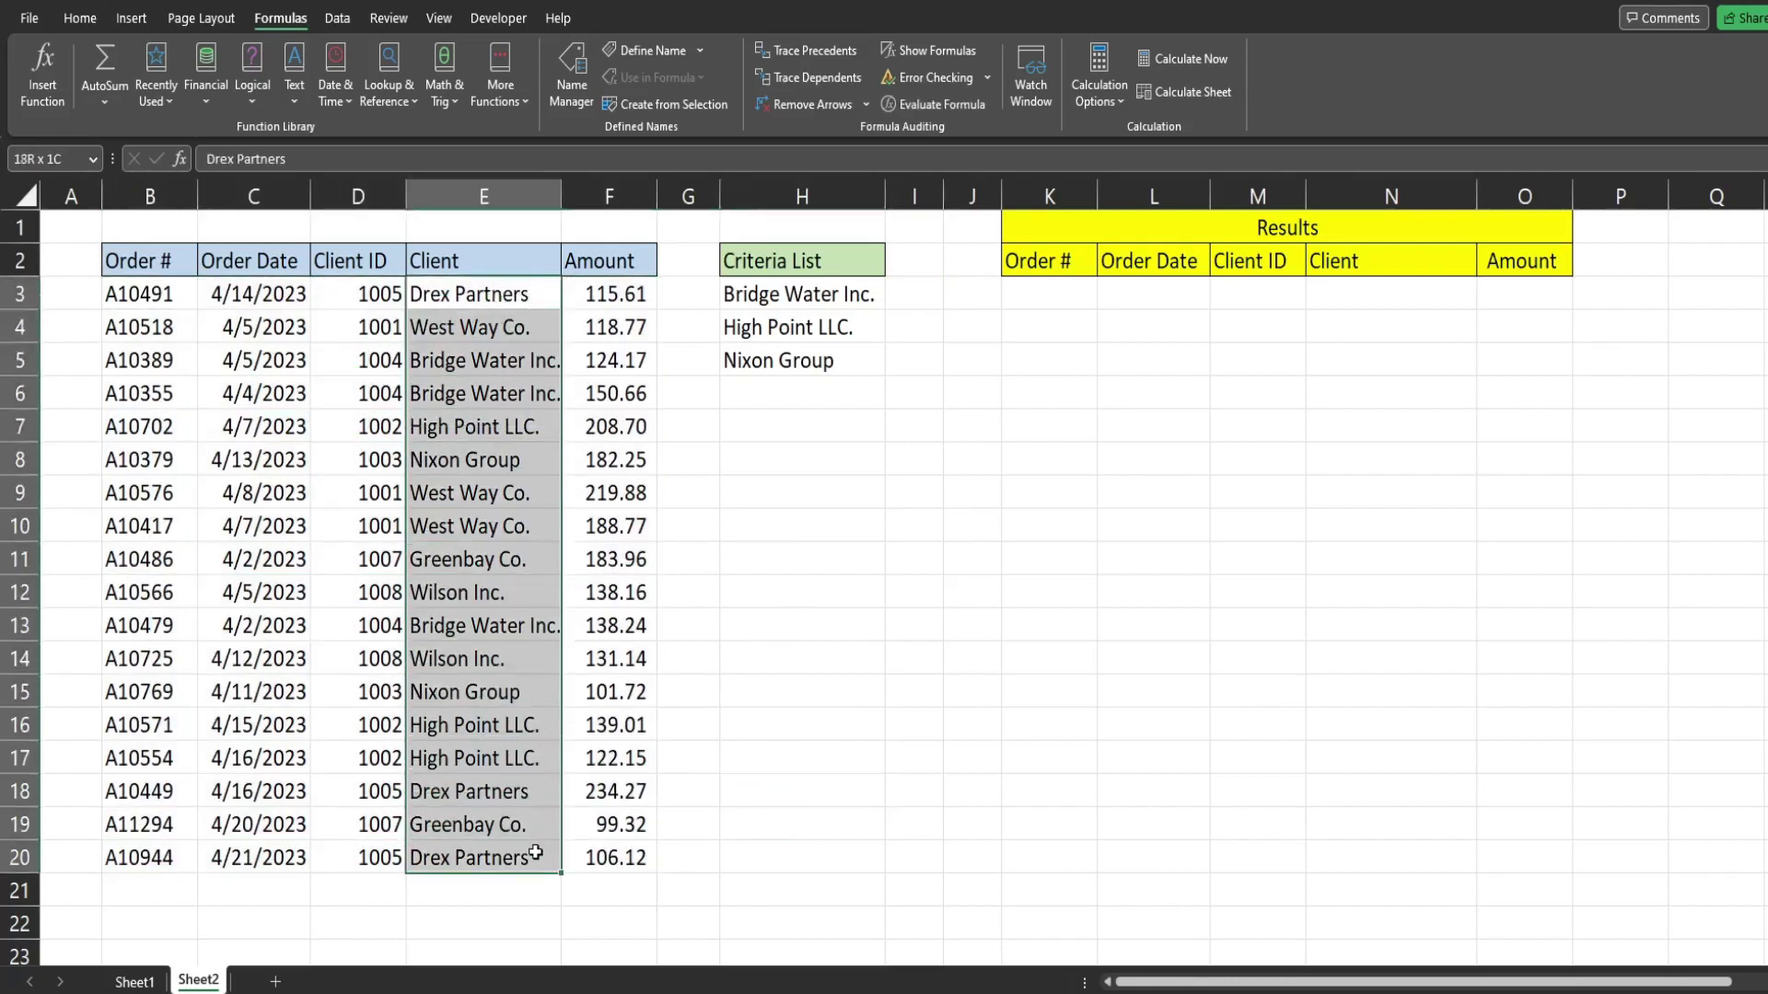
click(801, 291)
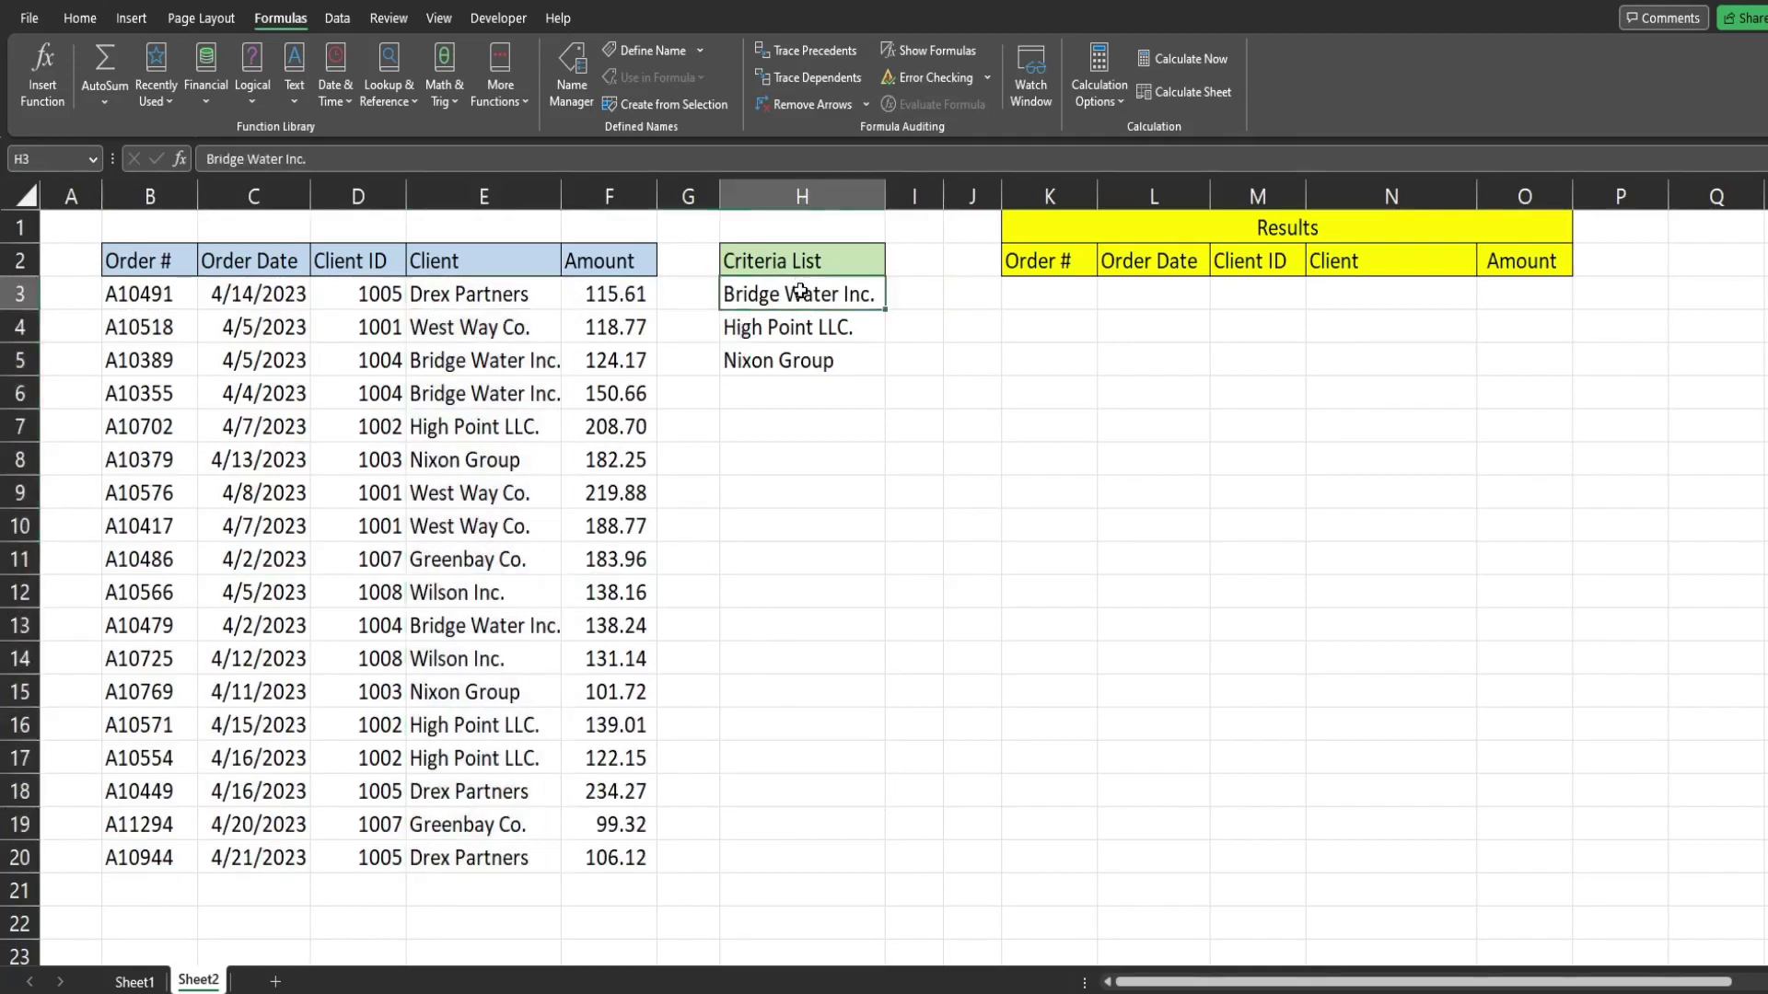
mouse_move(800, 291)
mouse_down()
mouse_move(803, 358)
mouse_move(832, 368)
mouse_up()
click(819, 302)
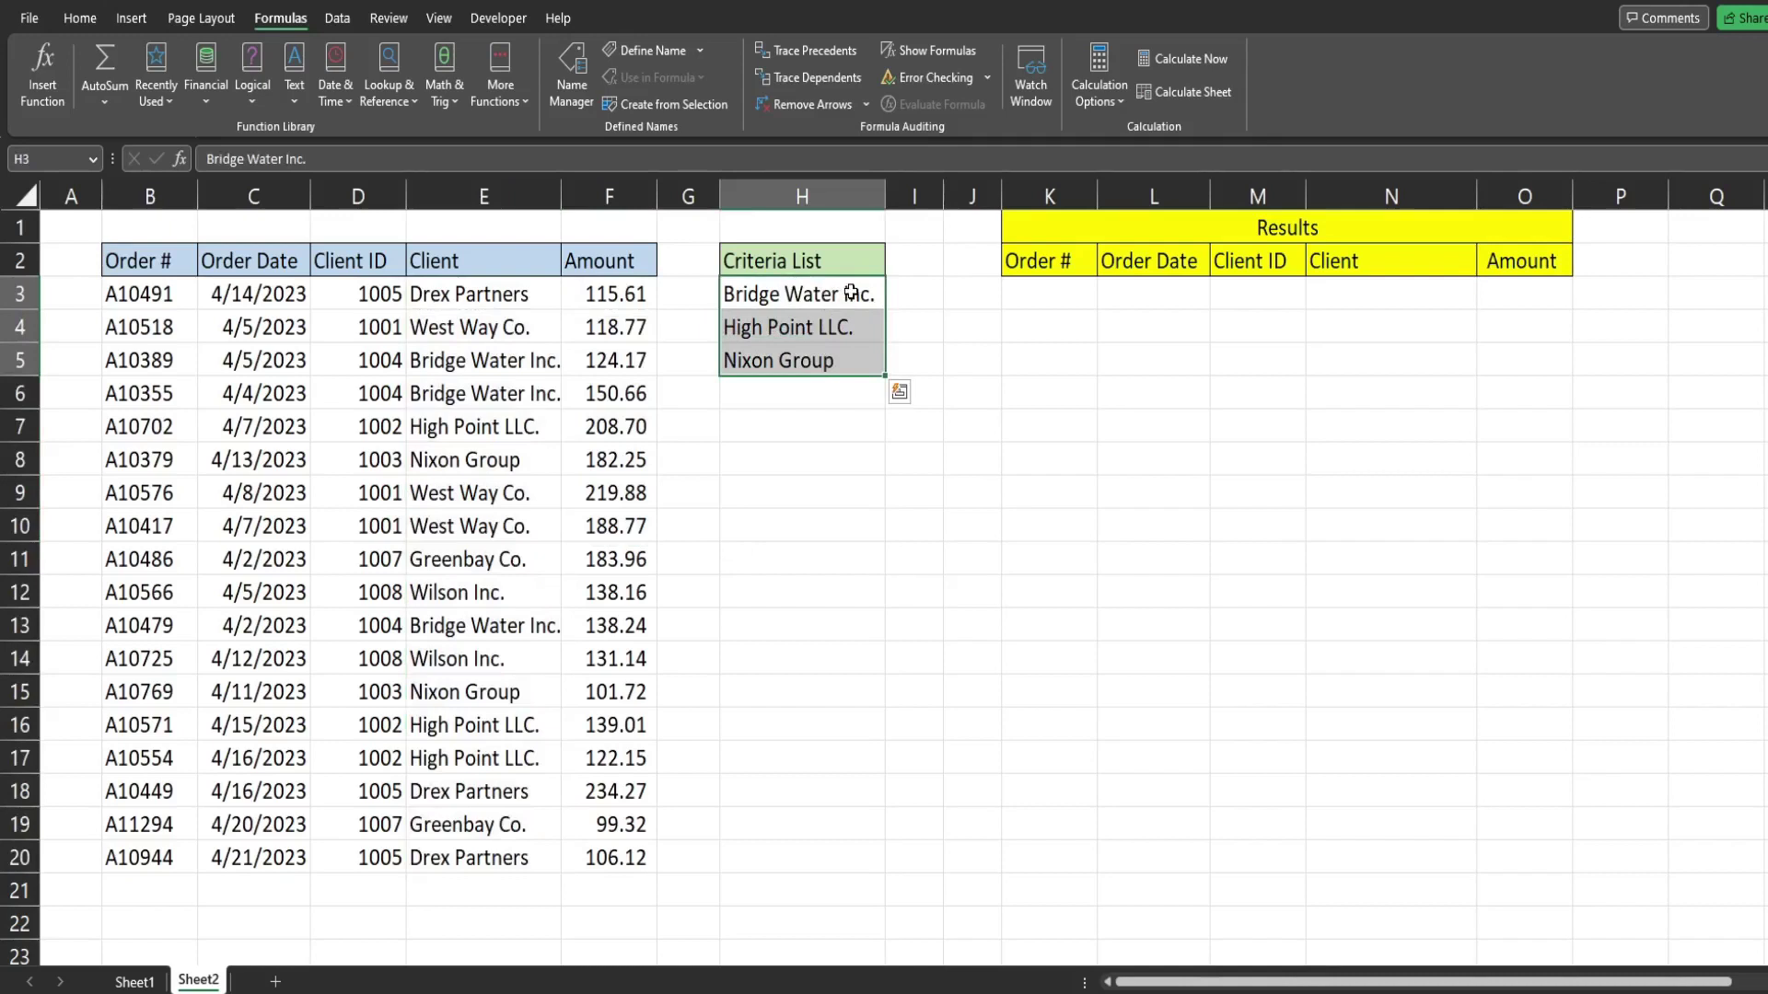
drag(851, 292, 829, 367)
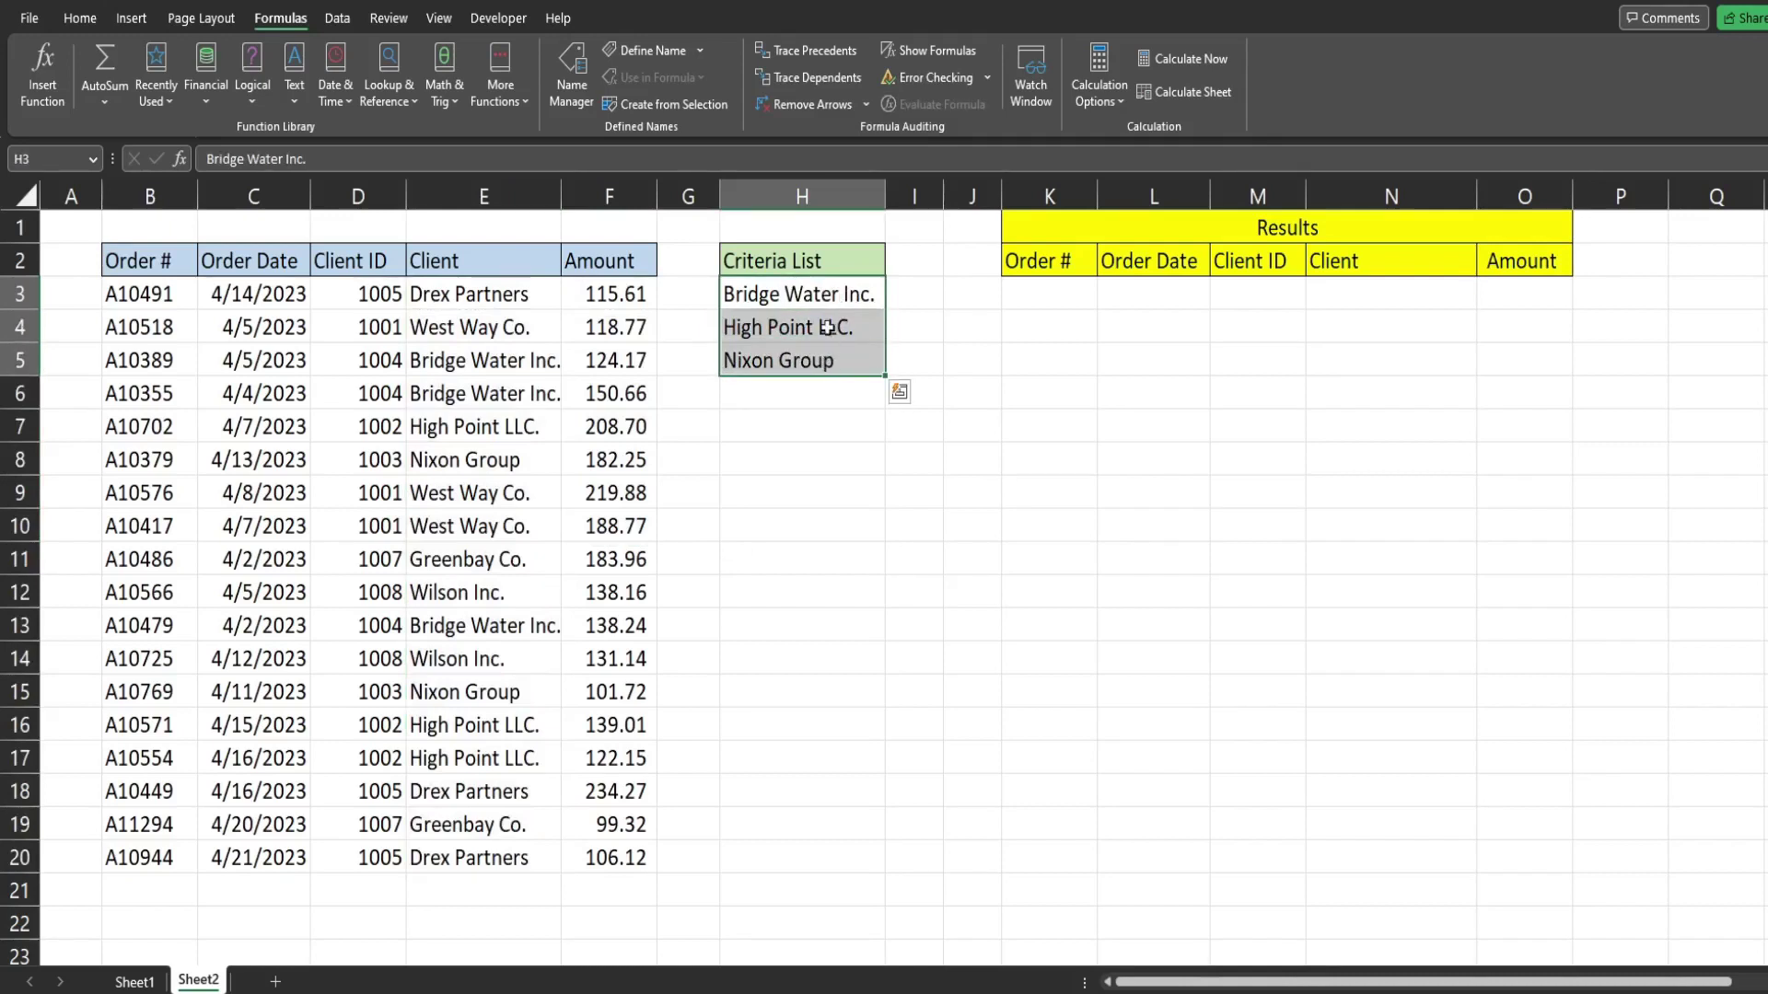
click(1027, 303)
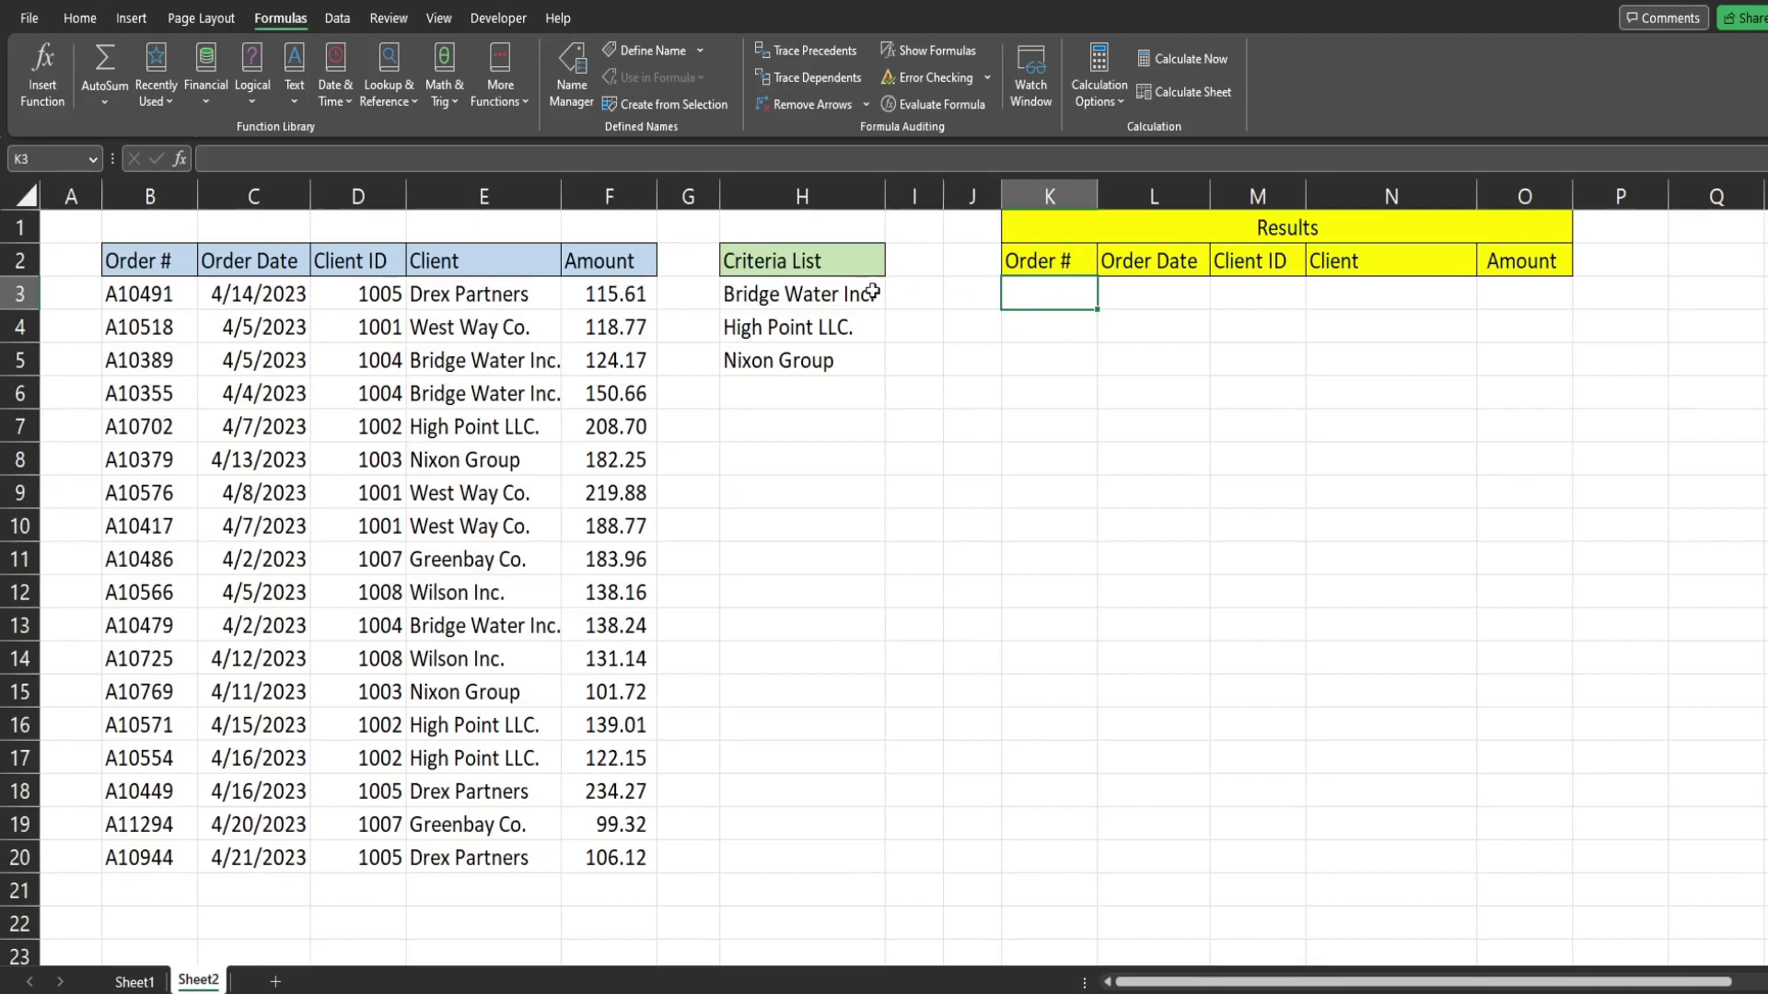
Step: Enter 1 in I3, I4 and I5 beside the three Criteria List clients
click(912, 294)
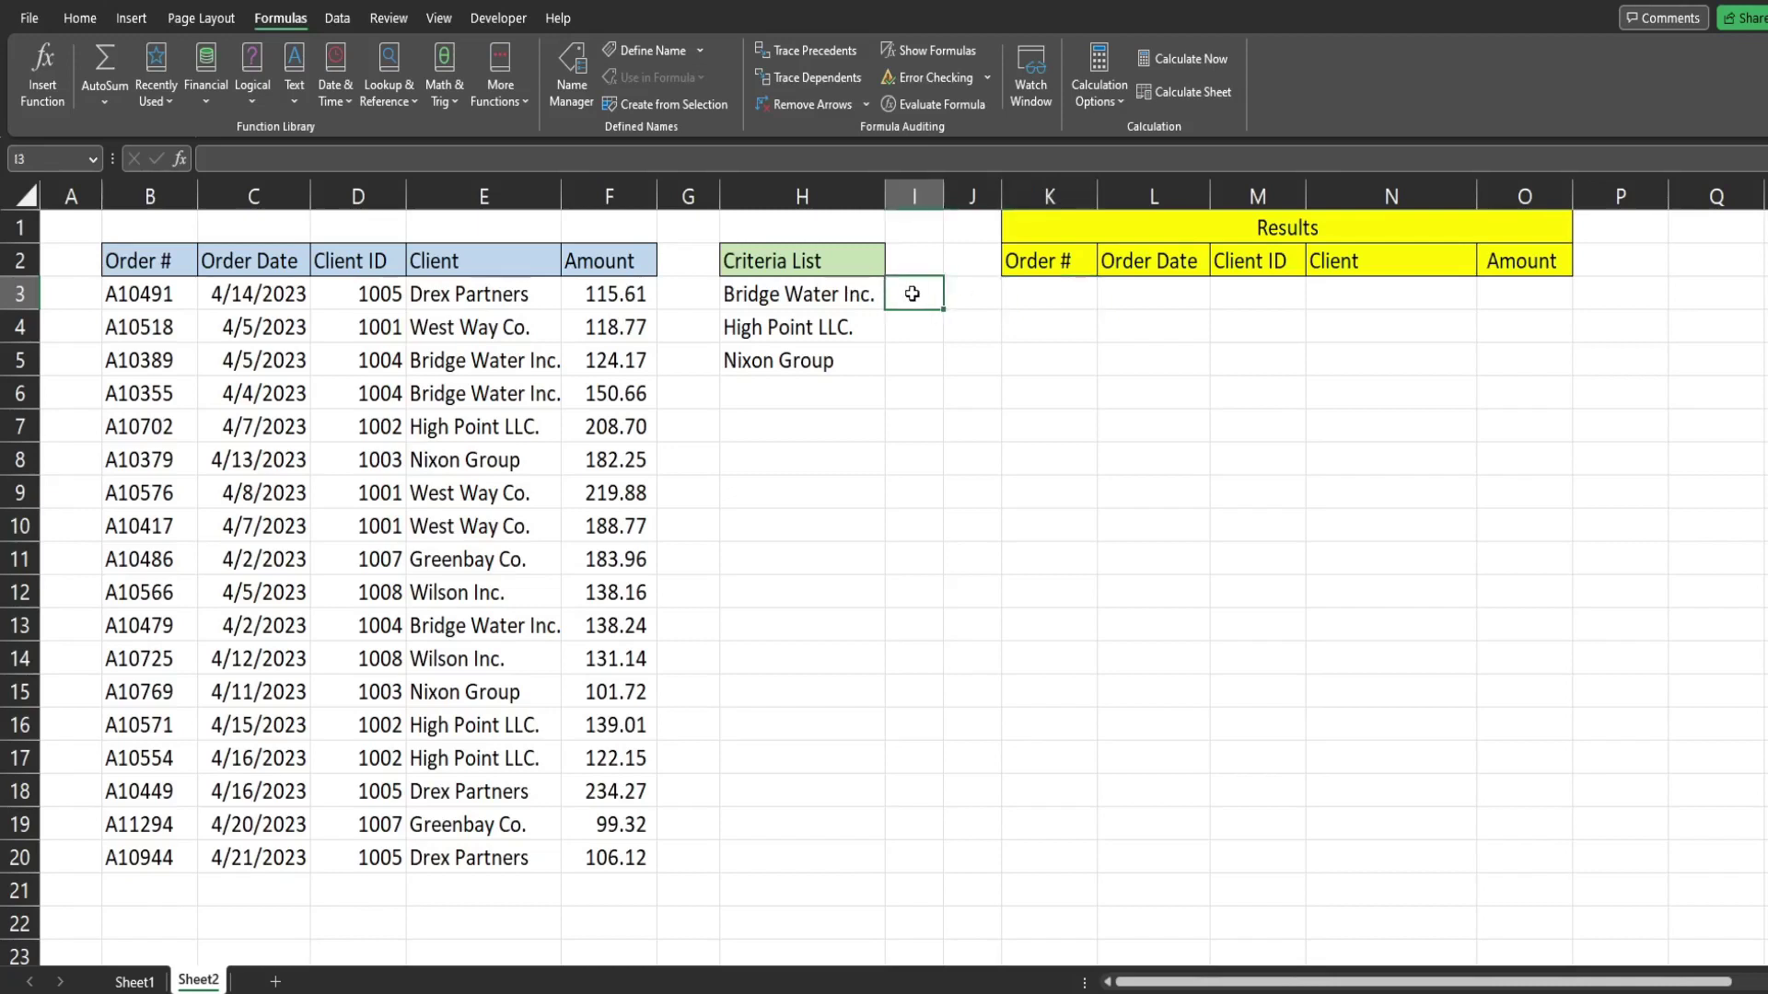
text(1)
key(Return)
text(1)
key(Return)
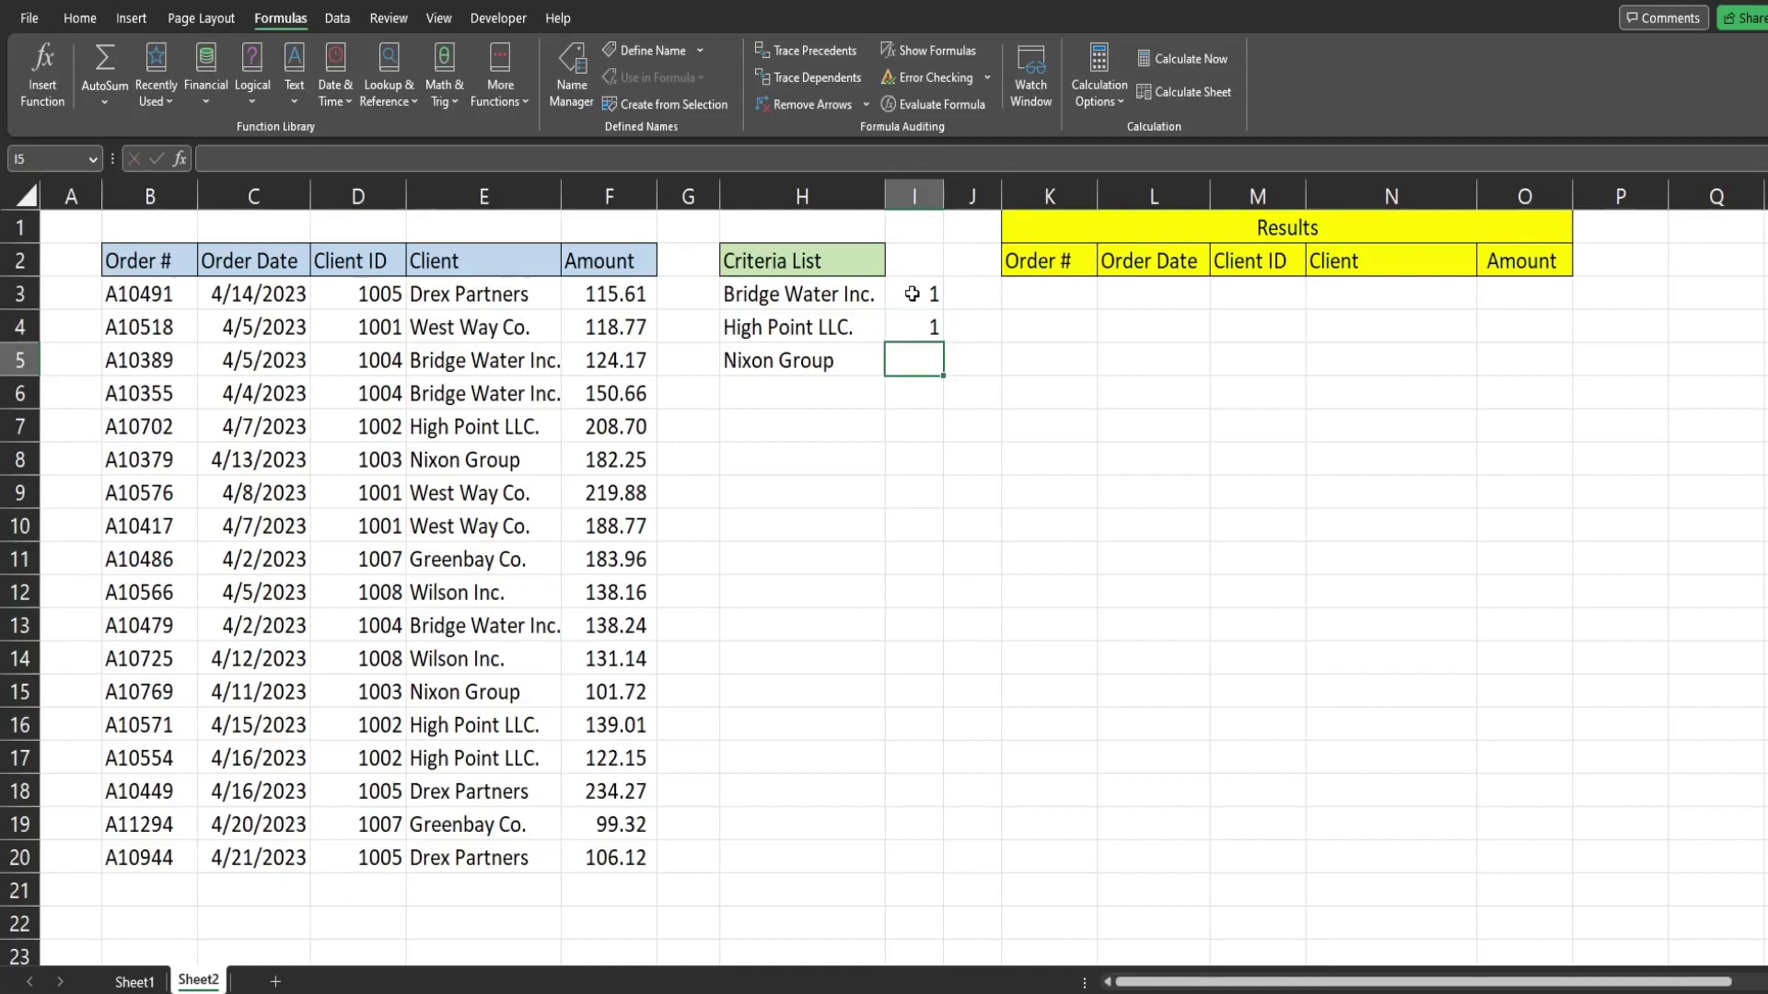
text(1)
key(Return)
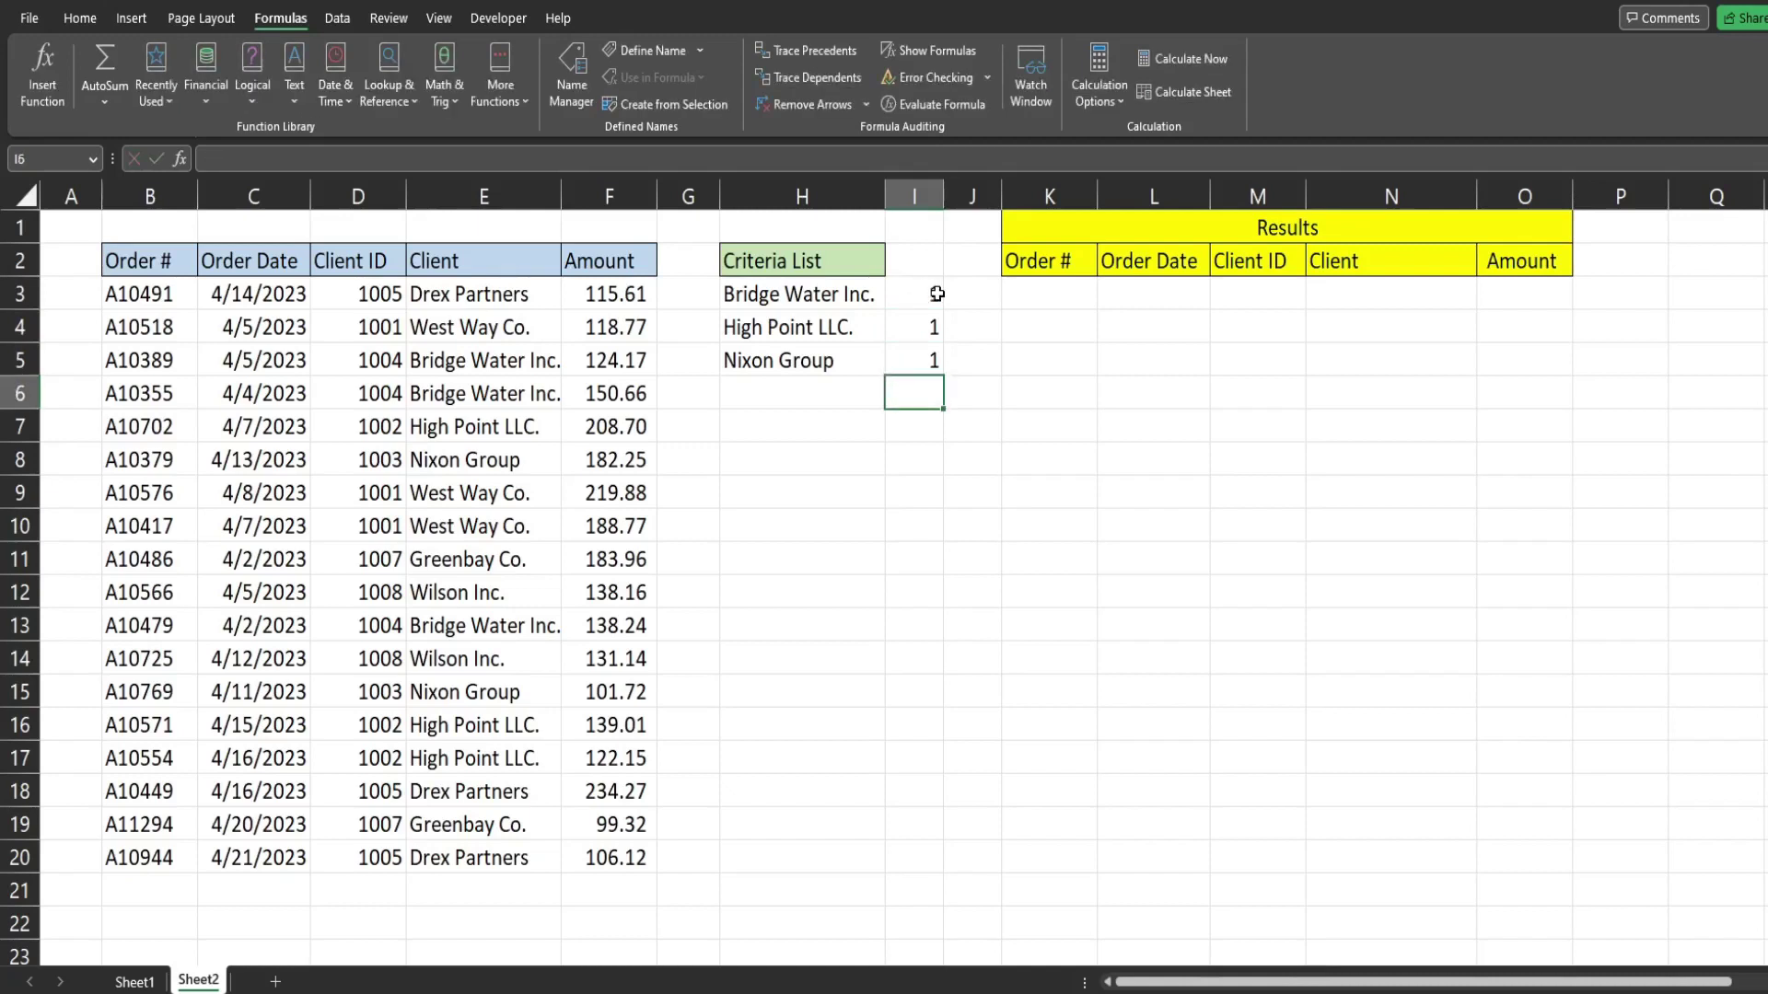
Step: Compare the new 1 flags in I3:I5 against the Client column E3:E20
drag(927, 296, 918, 365)
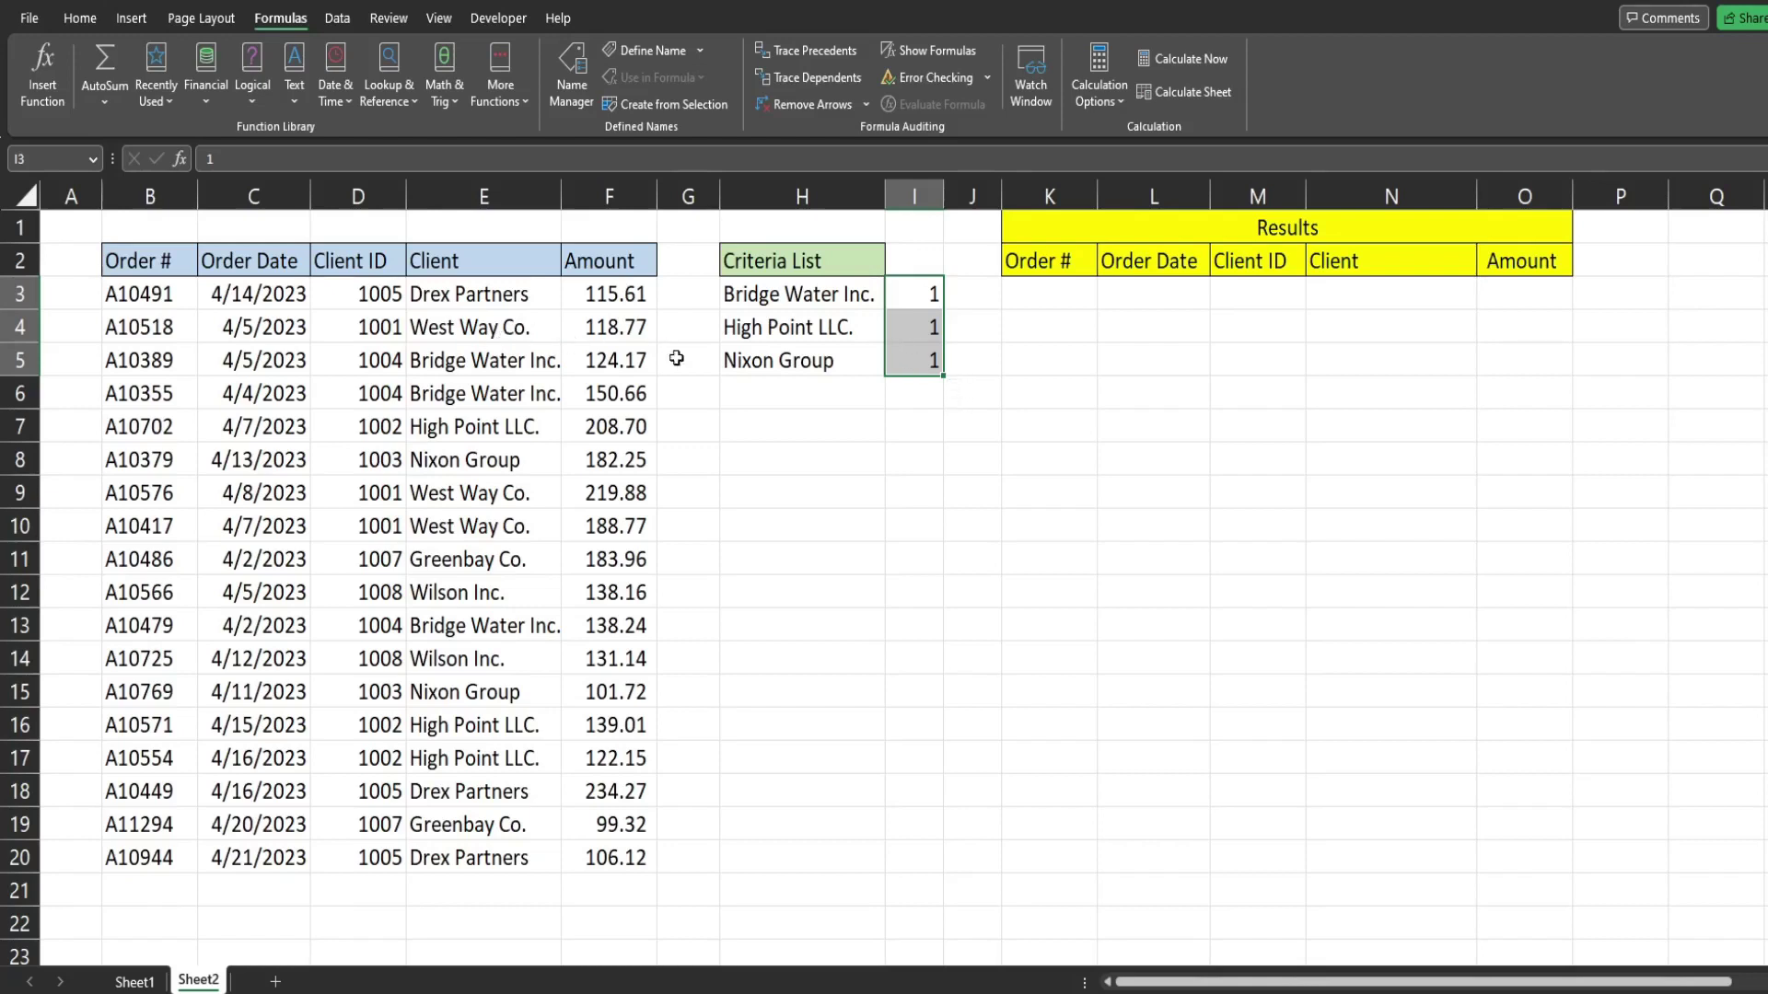
drag(492, 291, 486, 859)
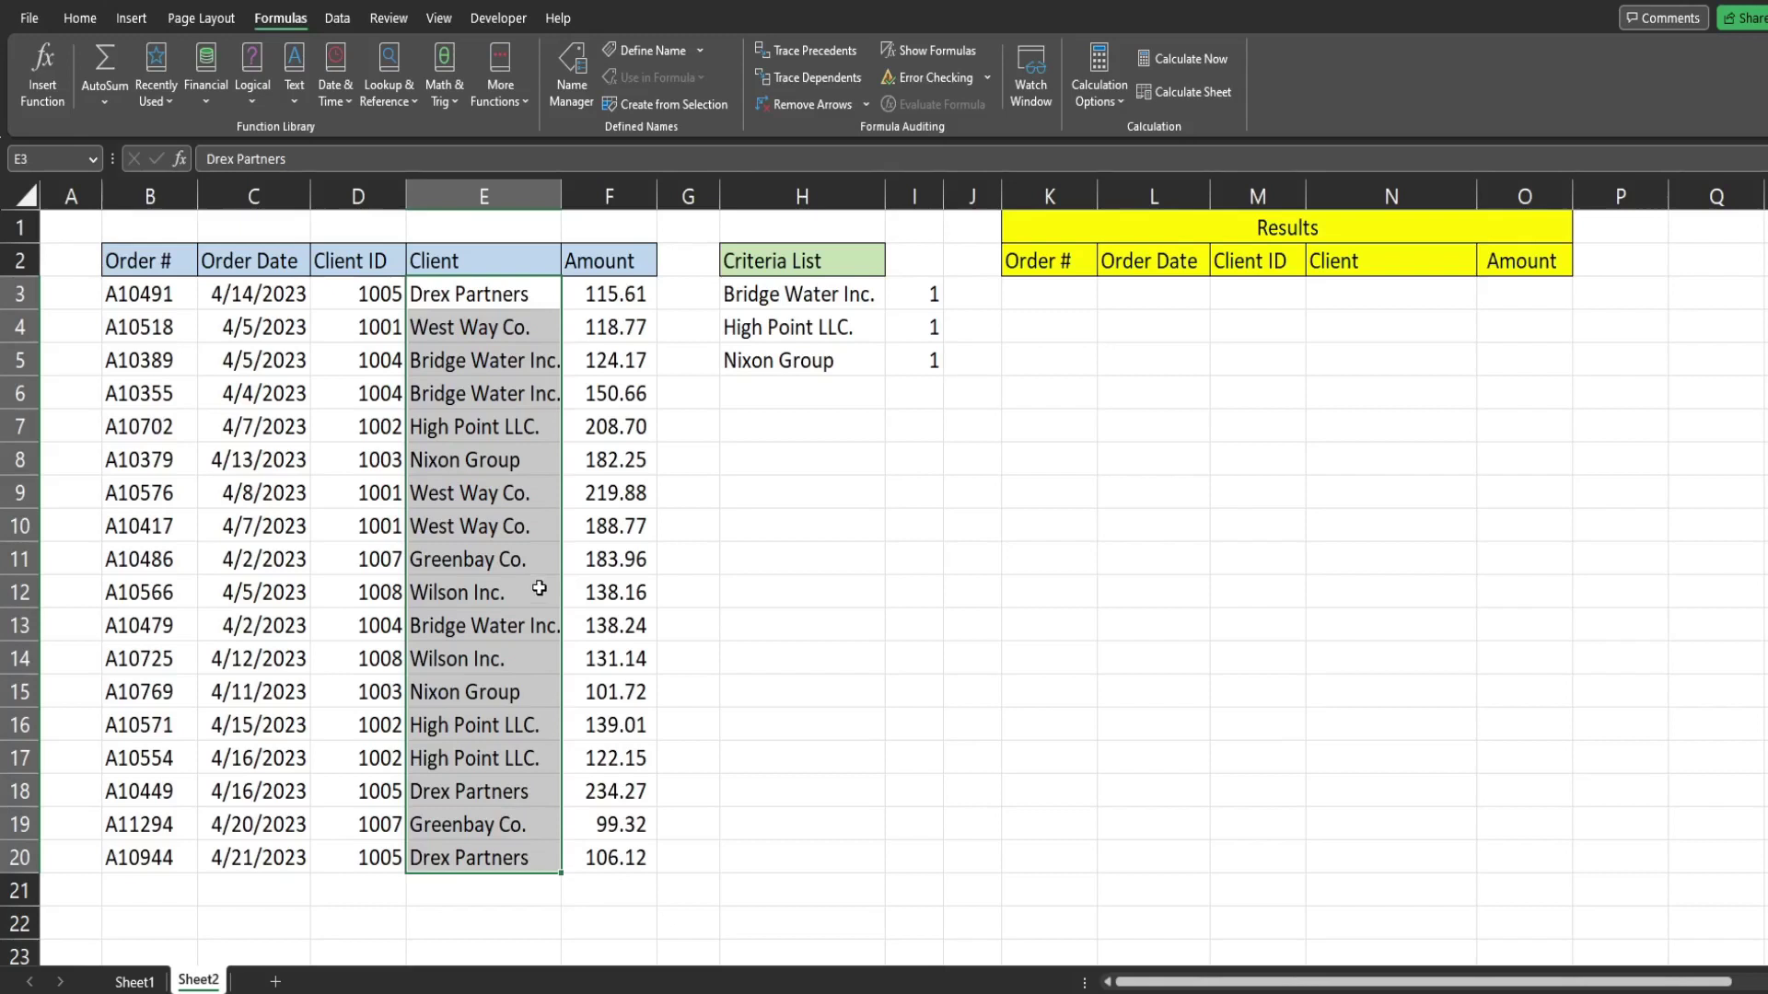
drag(926, 291, 915, 347)
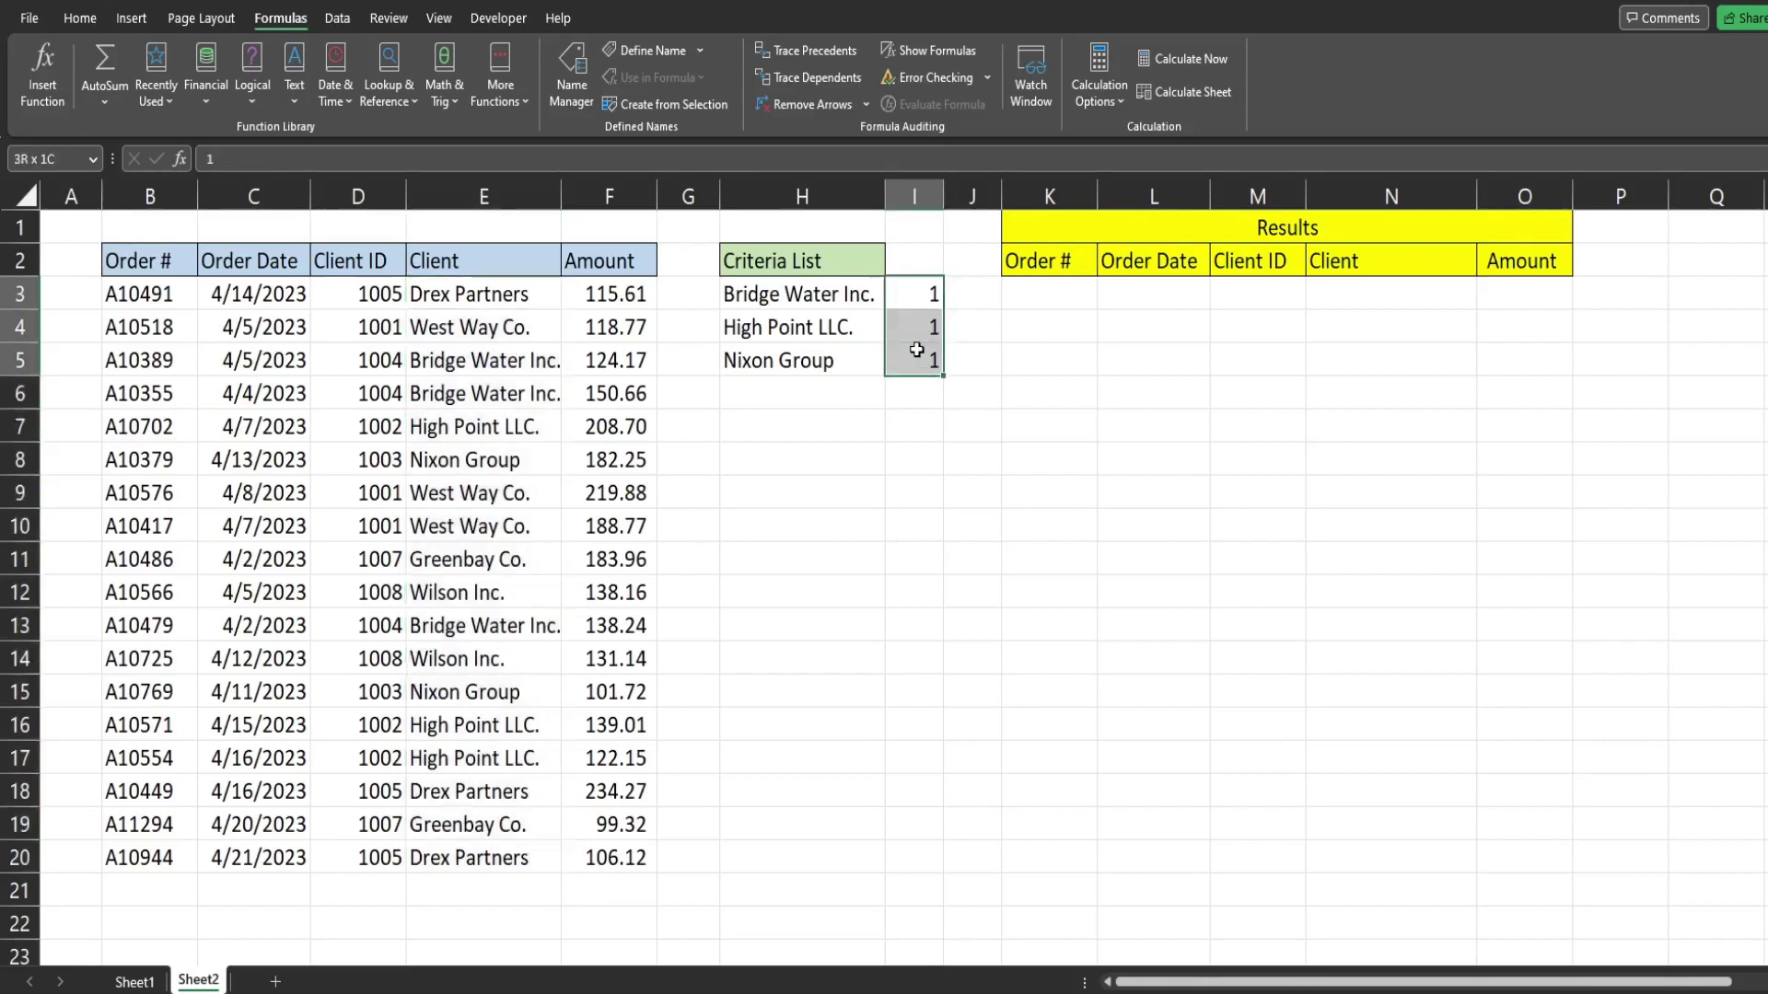
click(1082, 294)
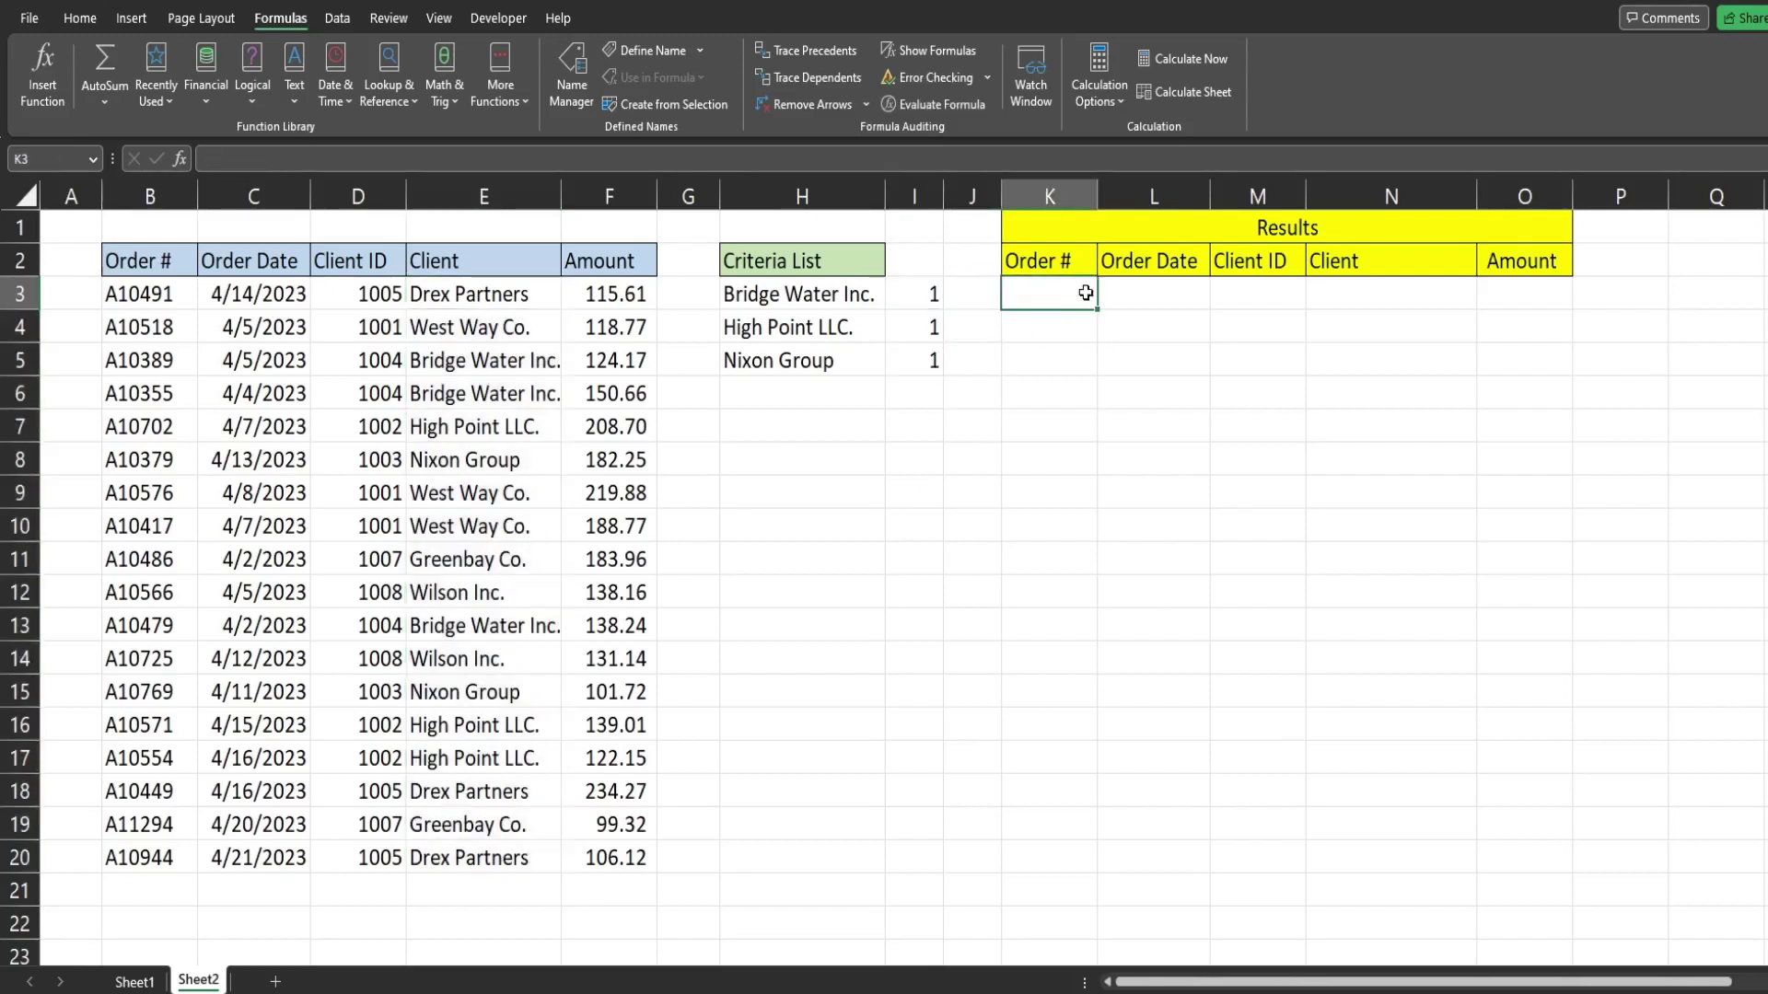
Step: Start K3 with =FILTER($B$3:$F$20, and begin an XLOOKUP( condition
text(=)
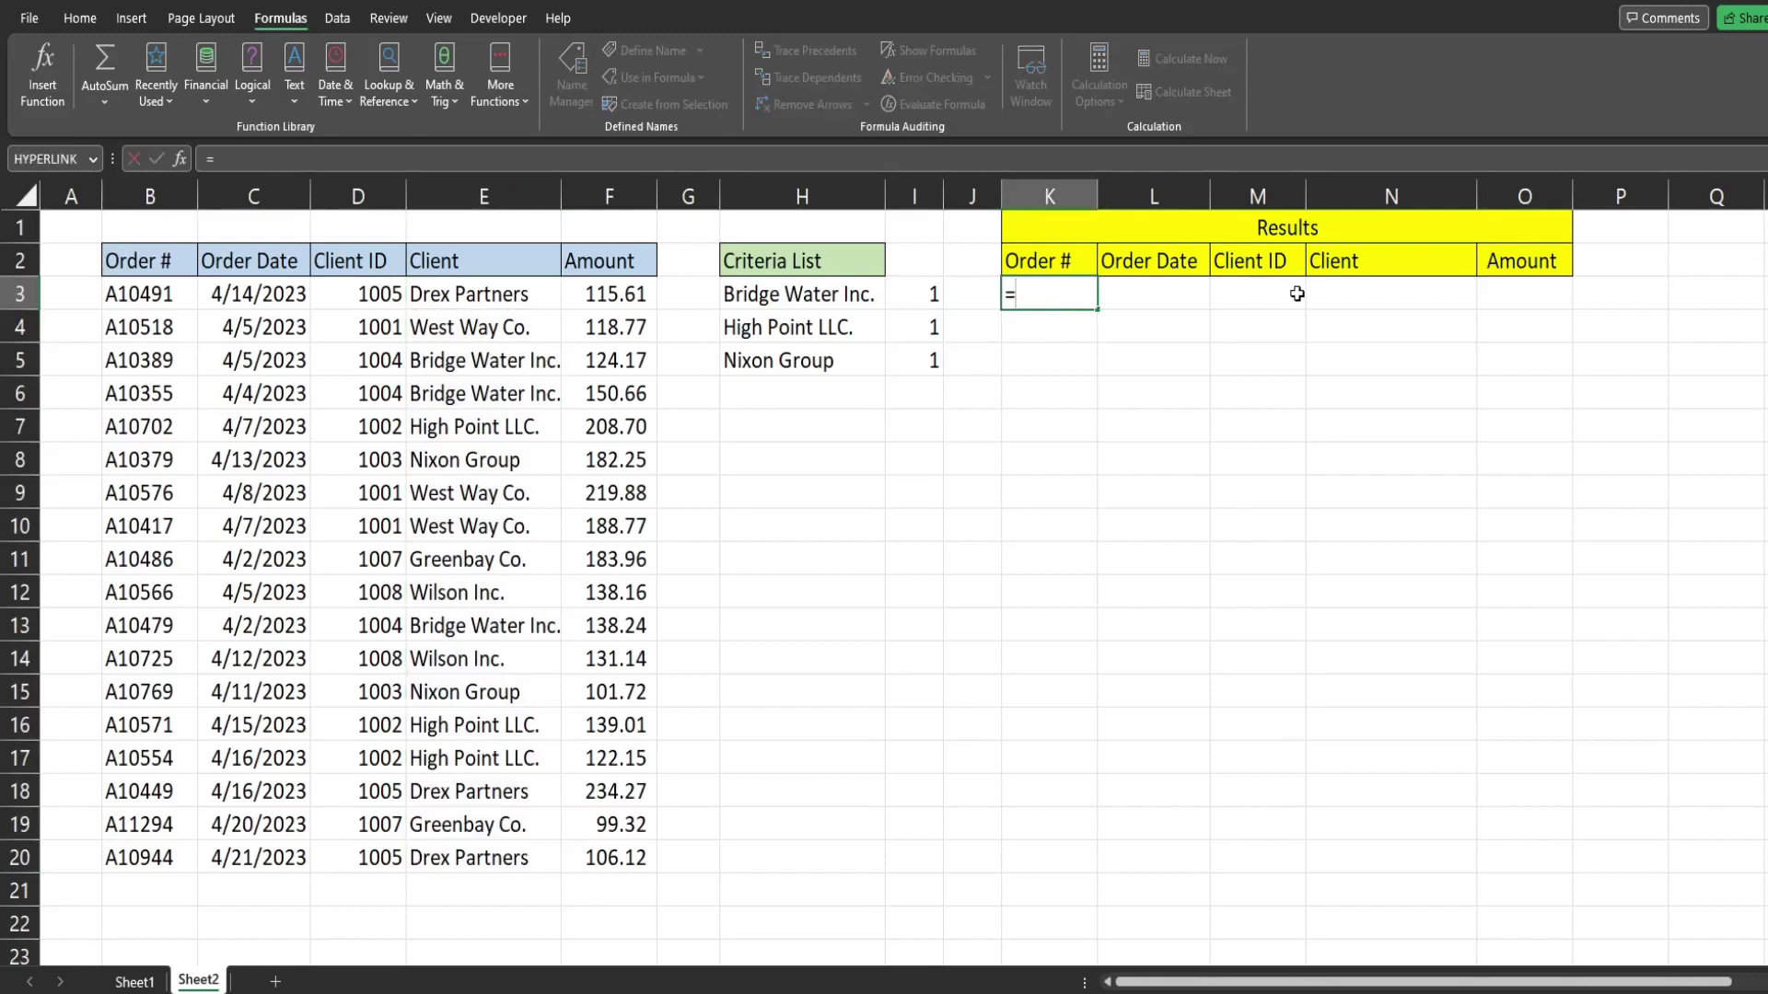
text(Fil)
key(Tab)
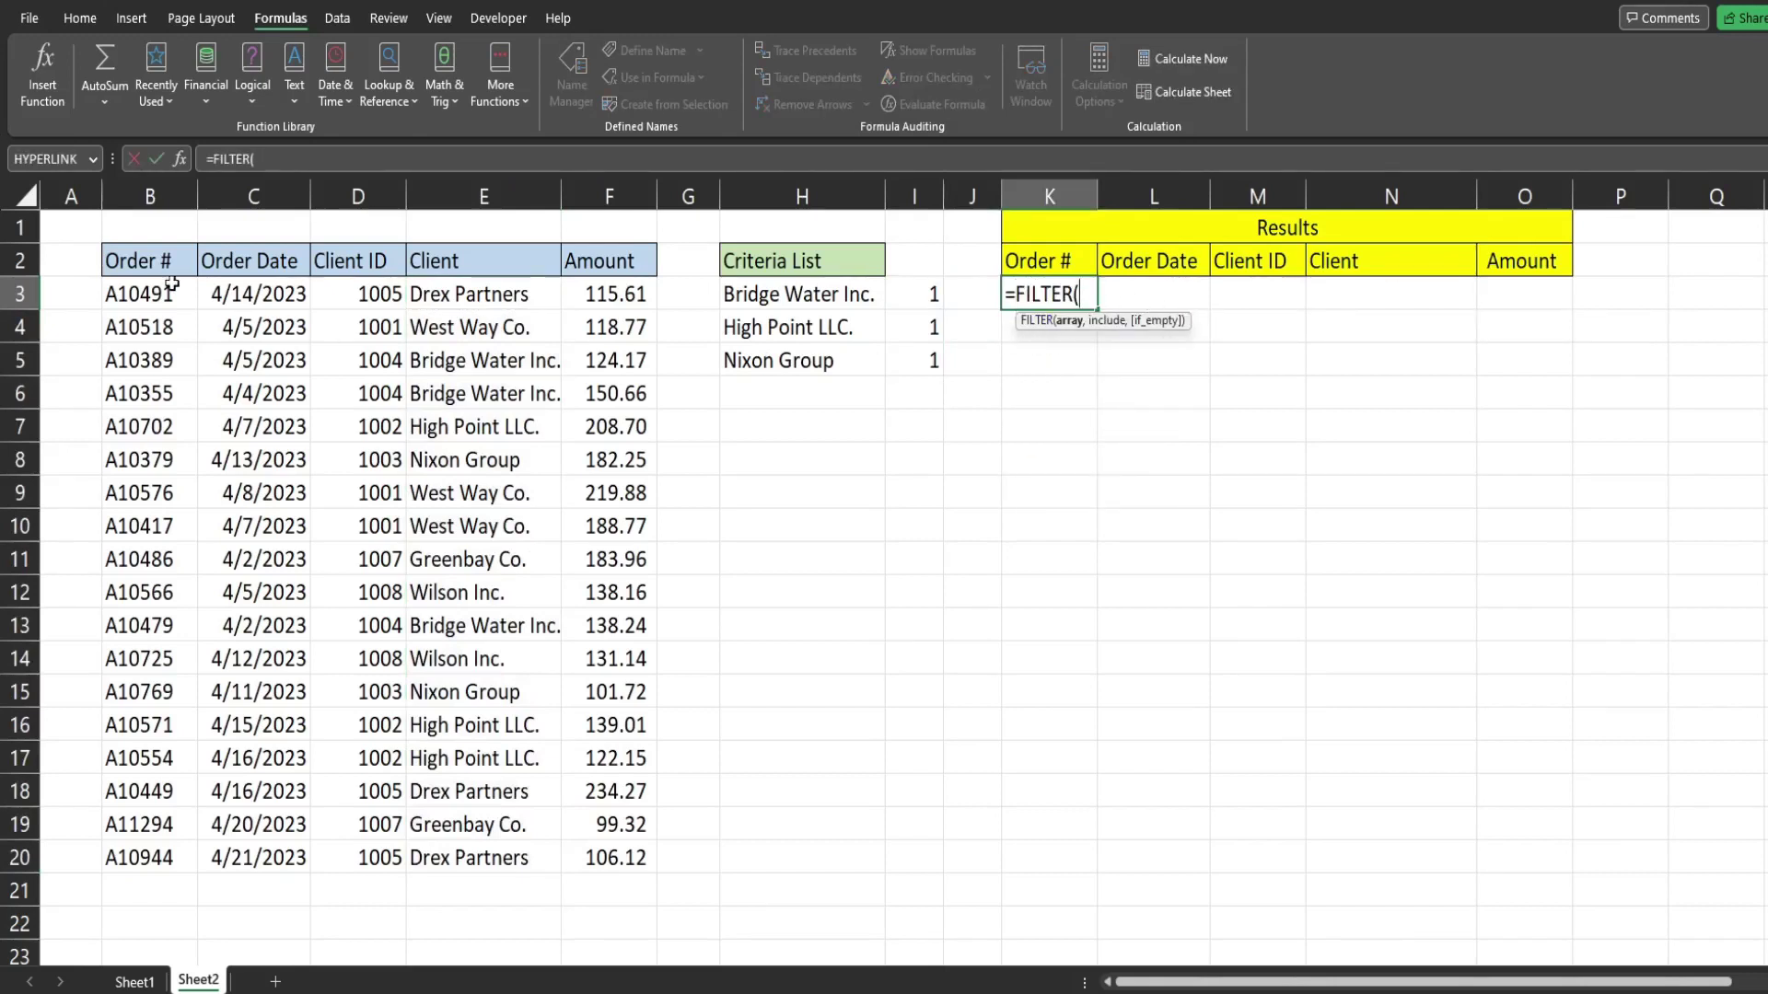
drag(172, 289, 624, 856)
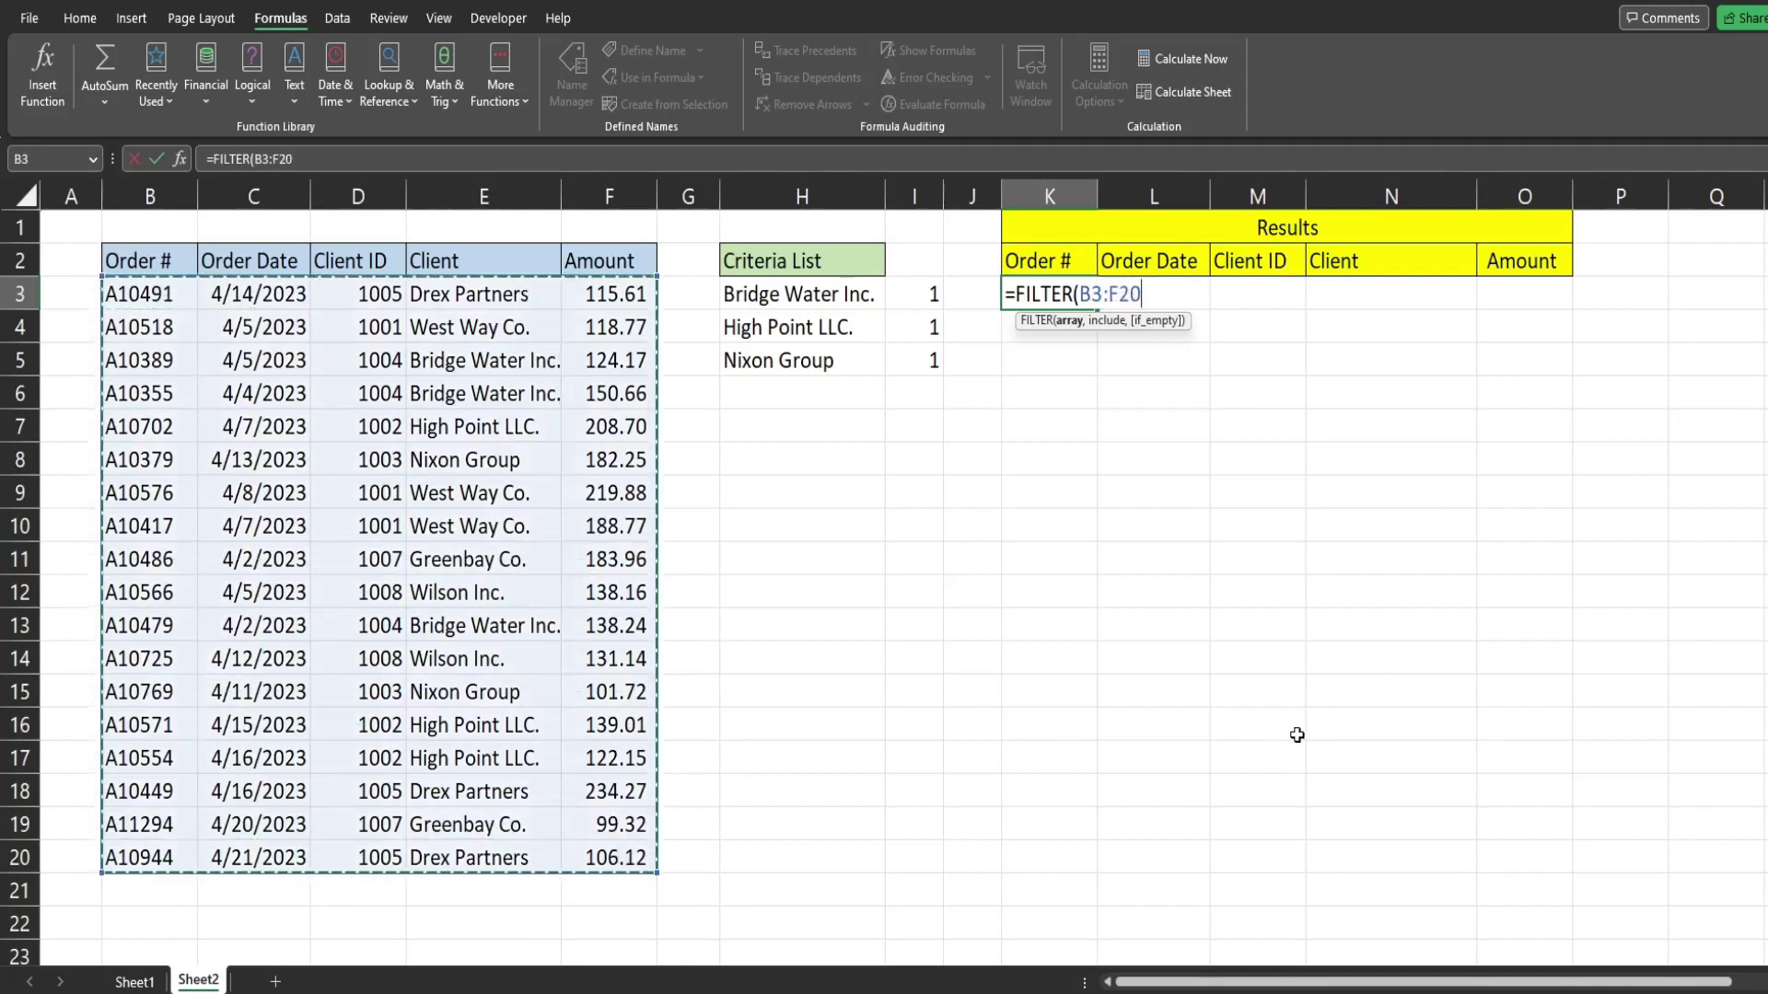
key(F4)
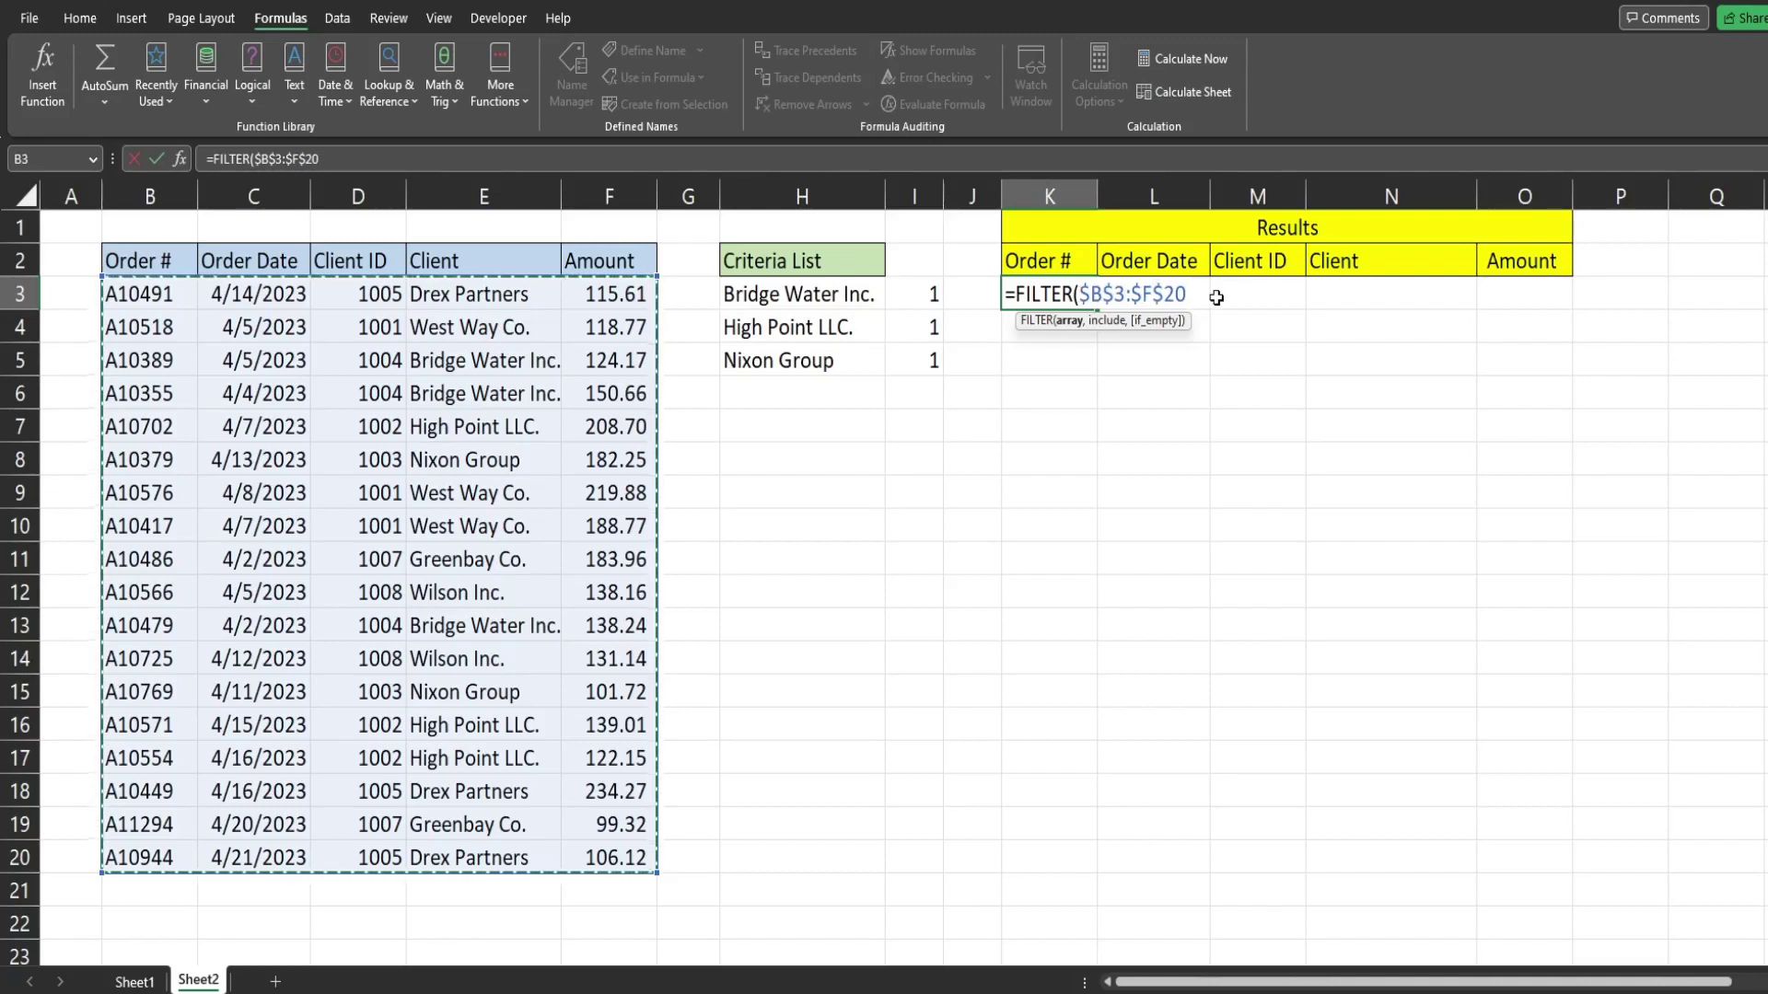
text(,)
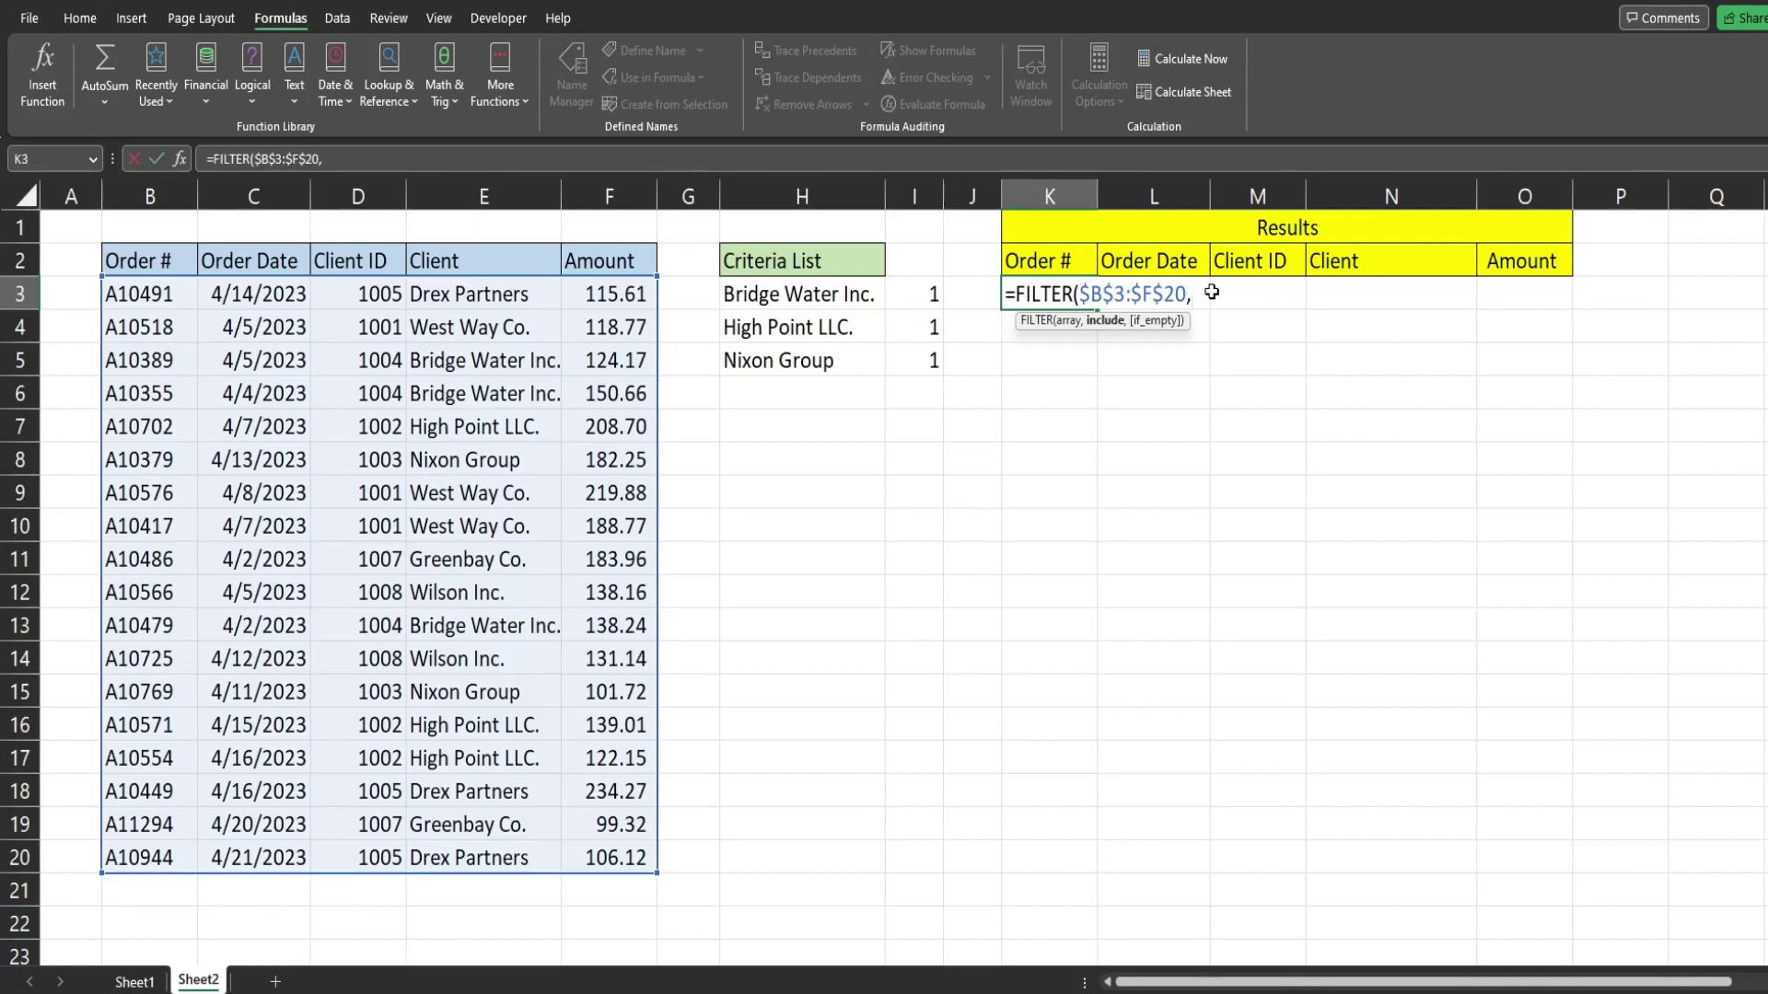
text(XLOOKUP()
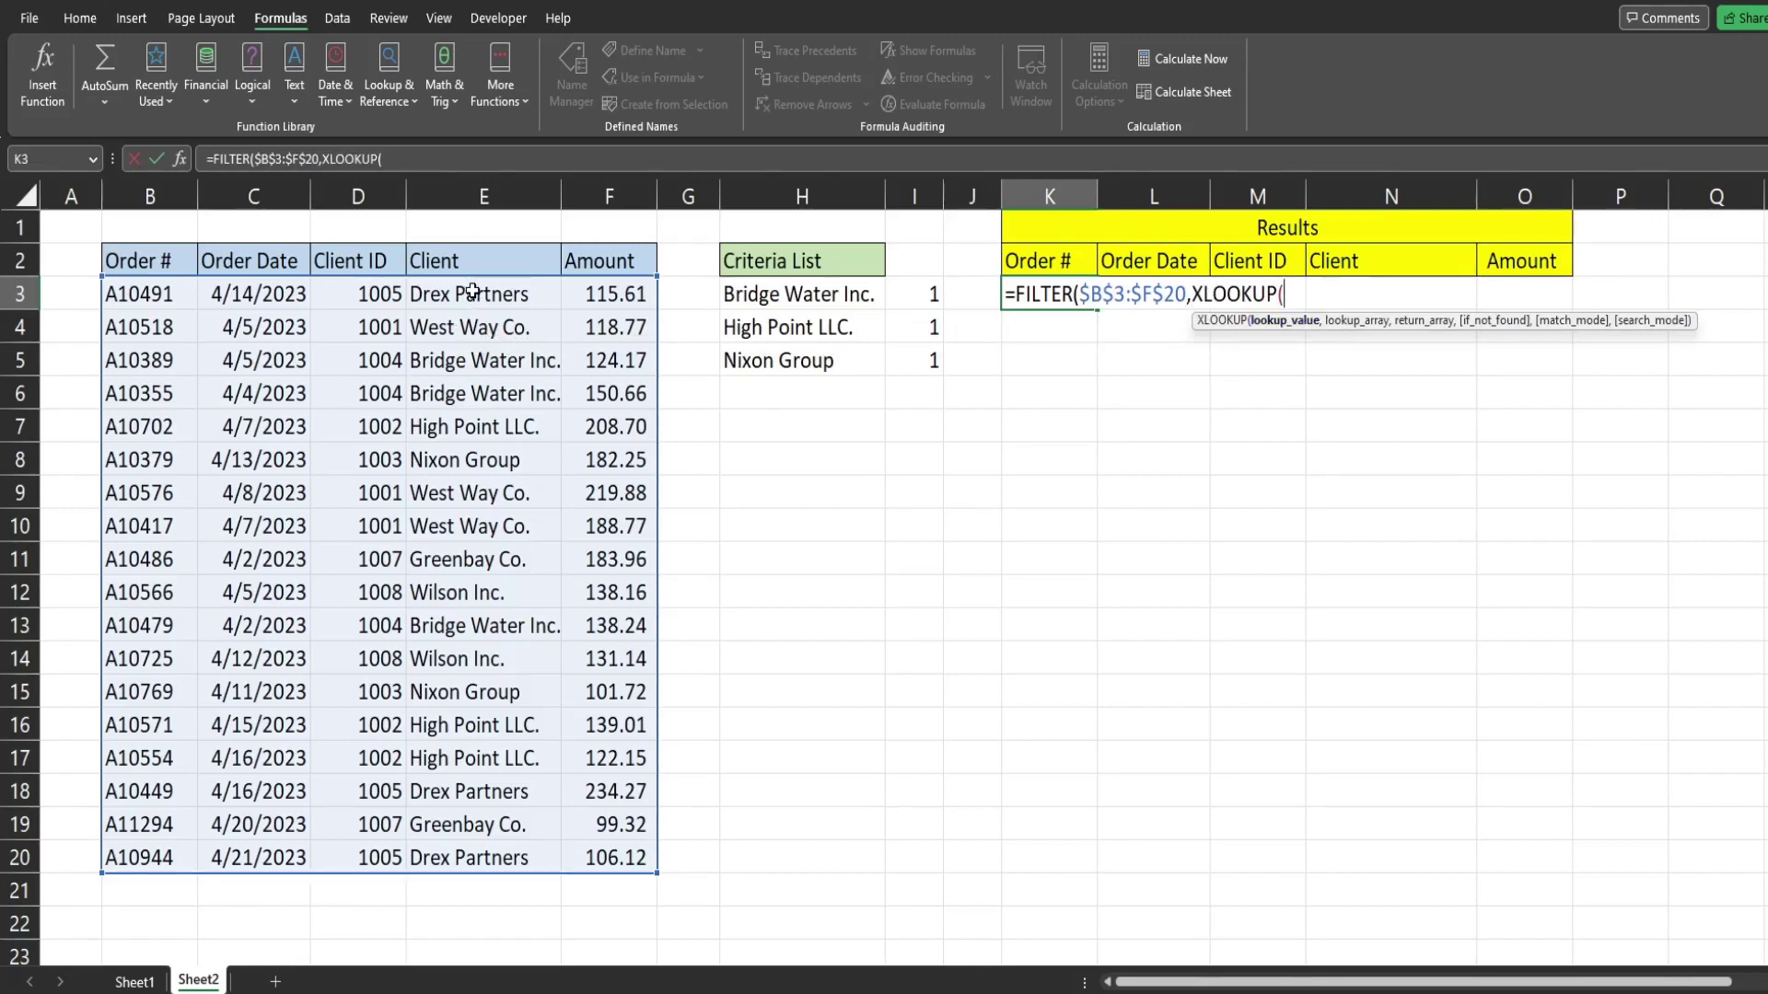
Step: Finish XLOOKUP($E$3:$E$20,$H$3:$H$5,$I$3:$I$5,0) and enter the formula to spill eight orders
drag(472, 291, 478, 854)
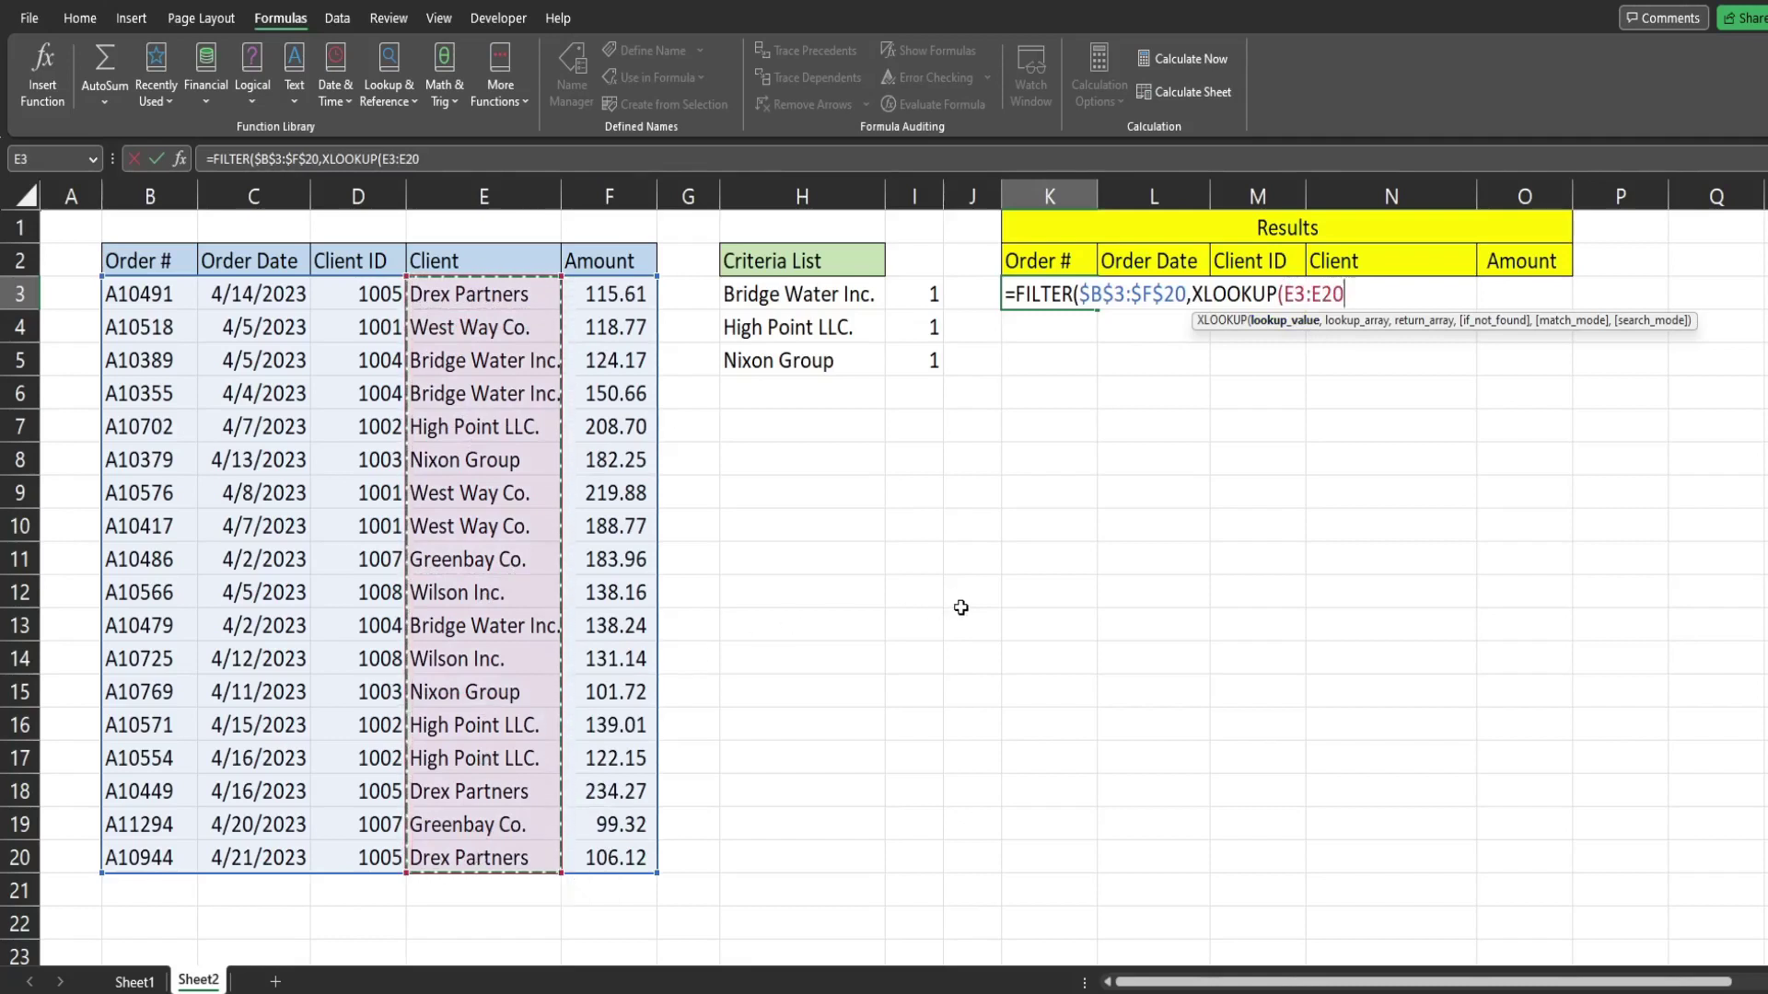
key(F4)
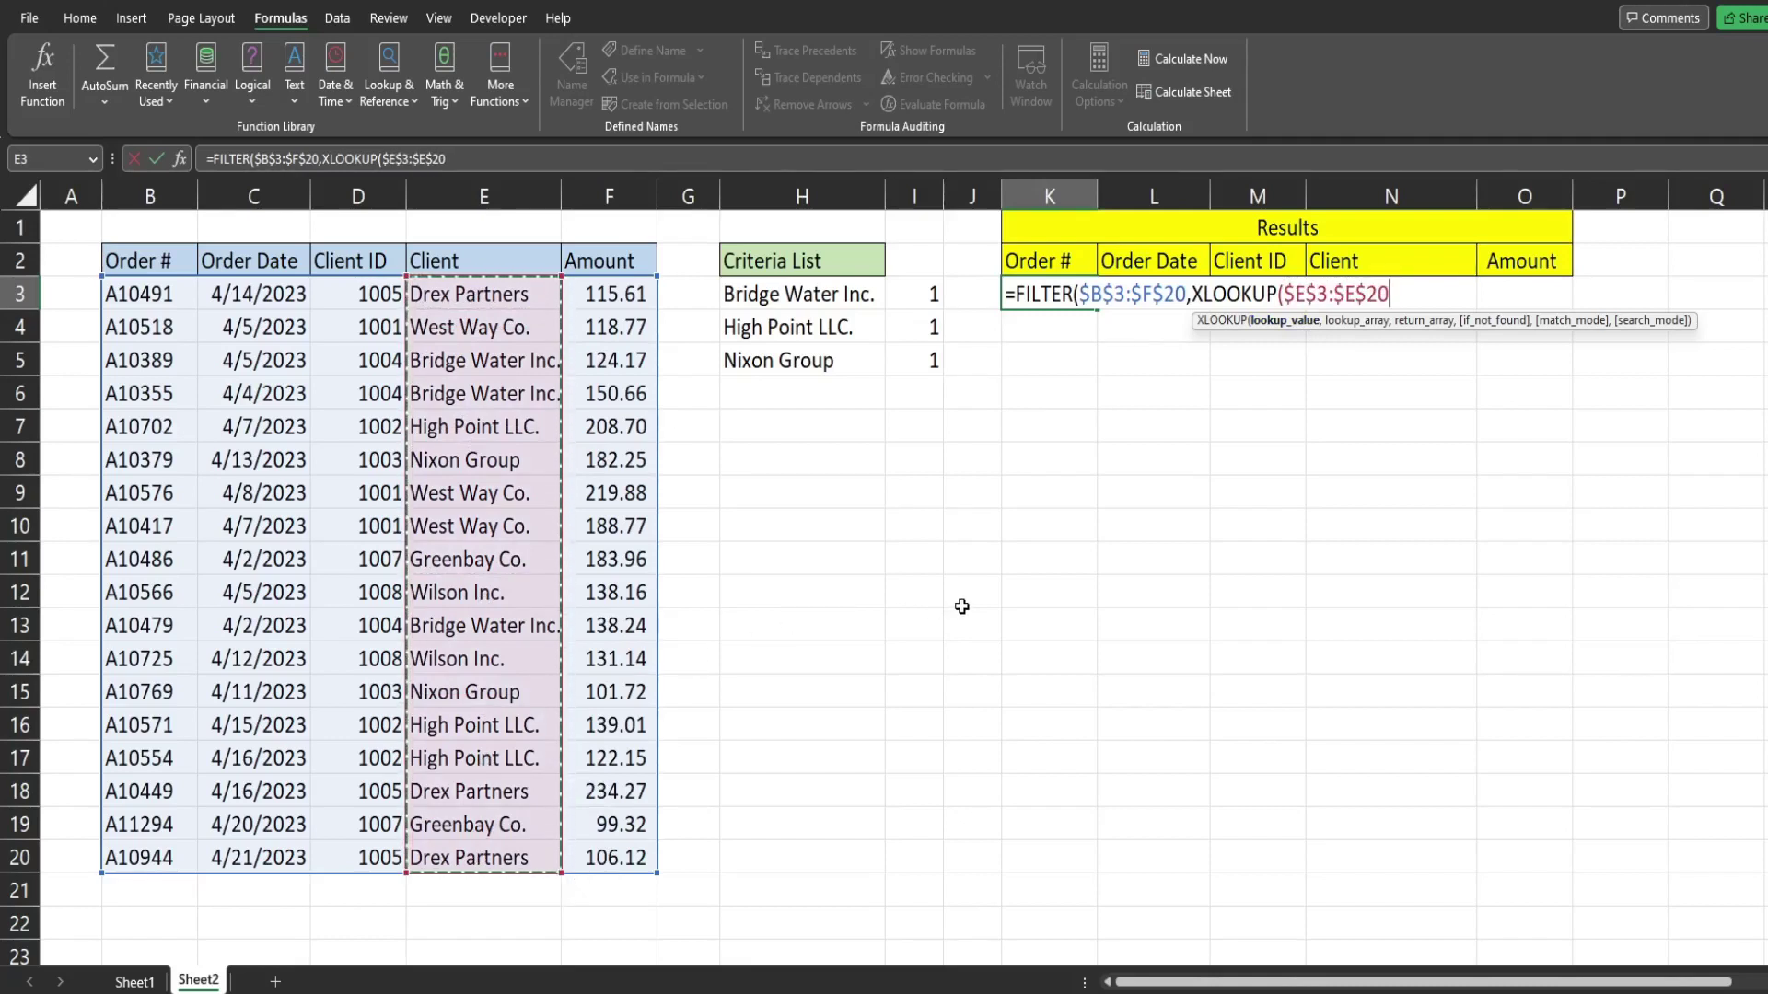
text(,)
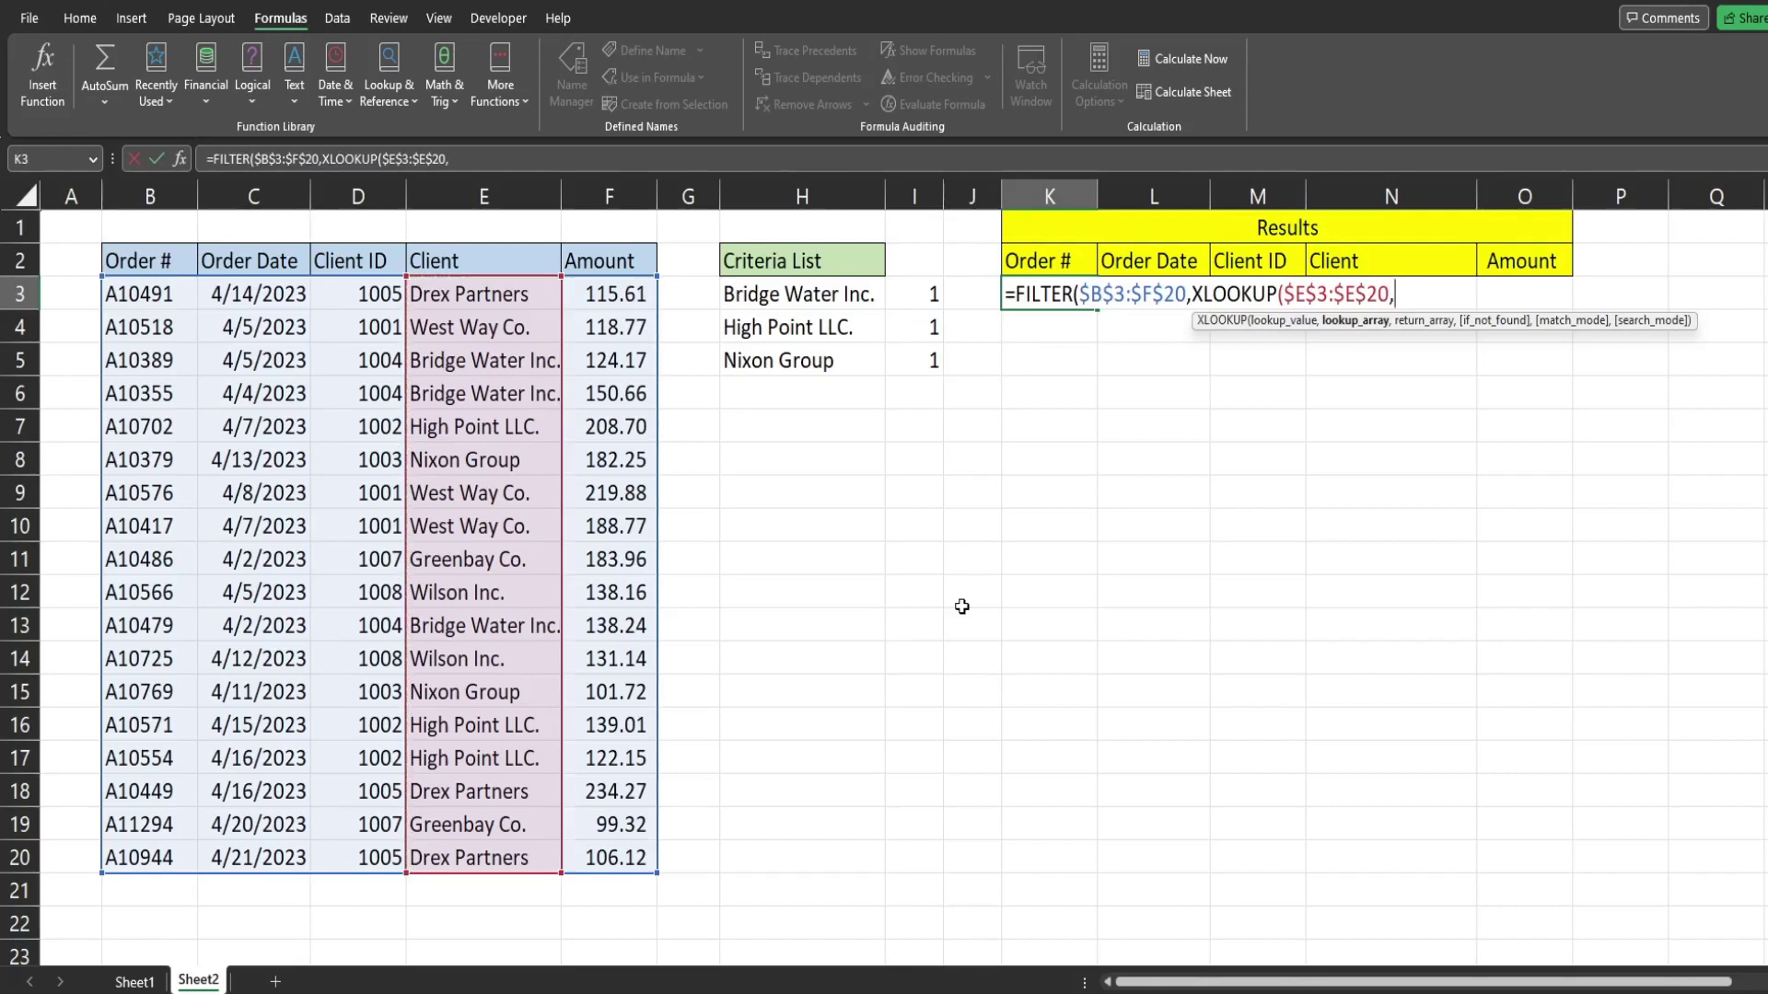
click(803, 293)
drag(803, 293, 789, 359)
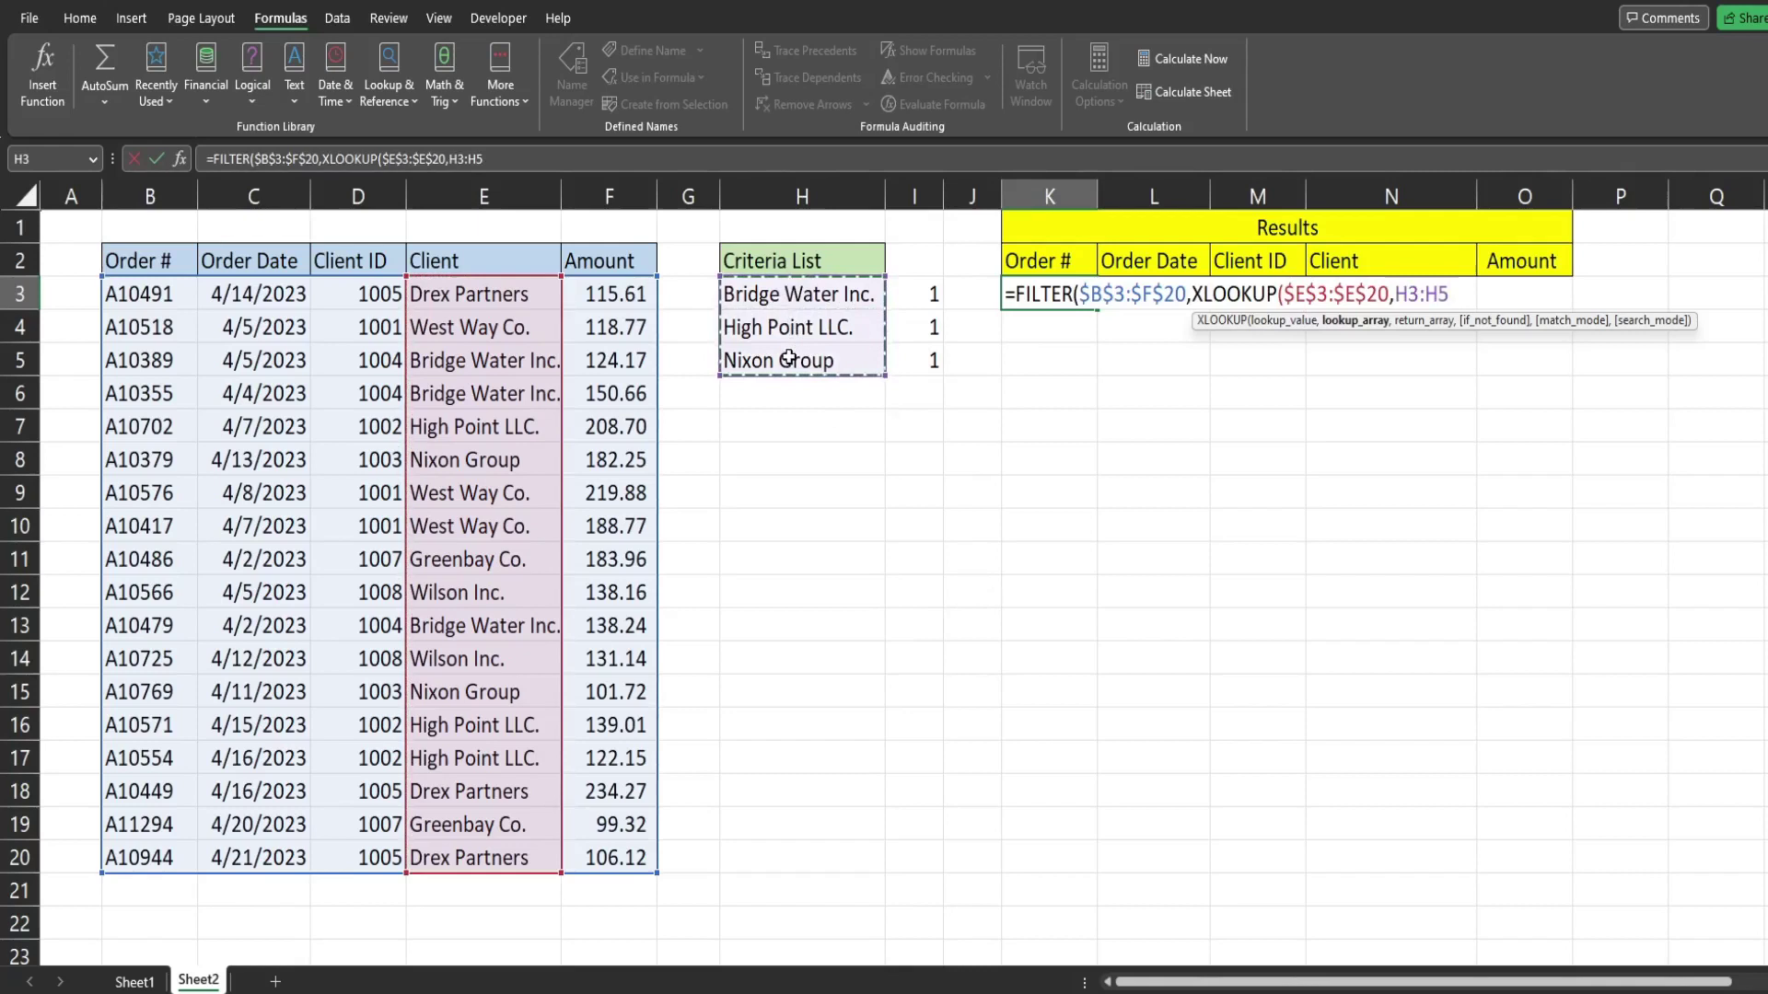
key(F4)
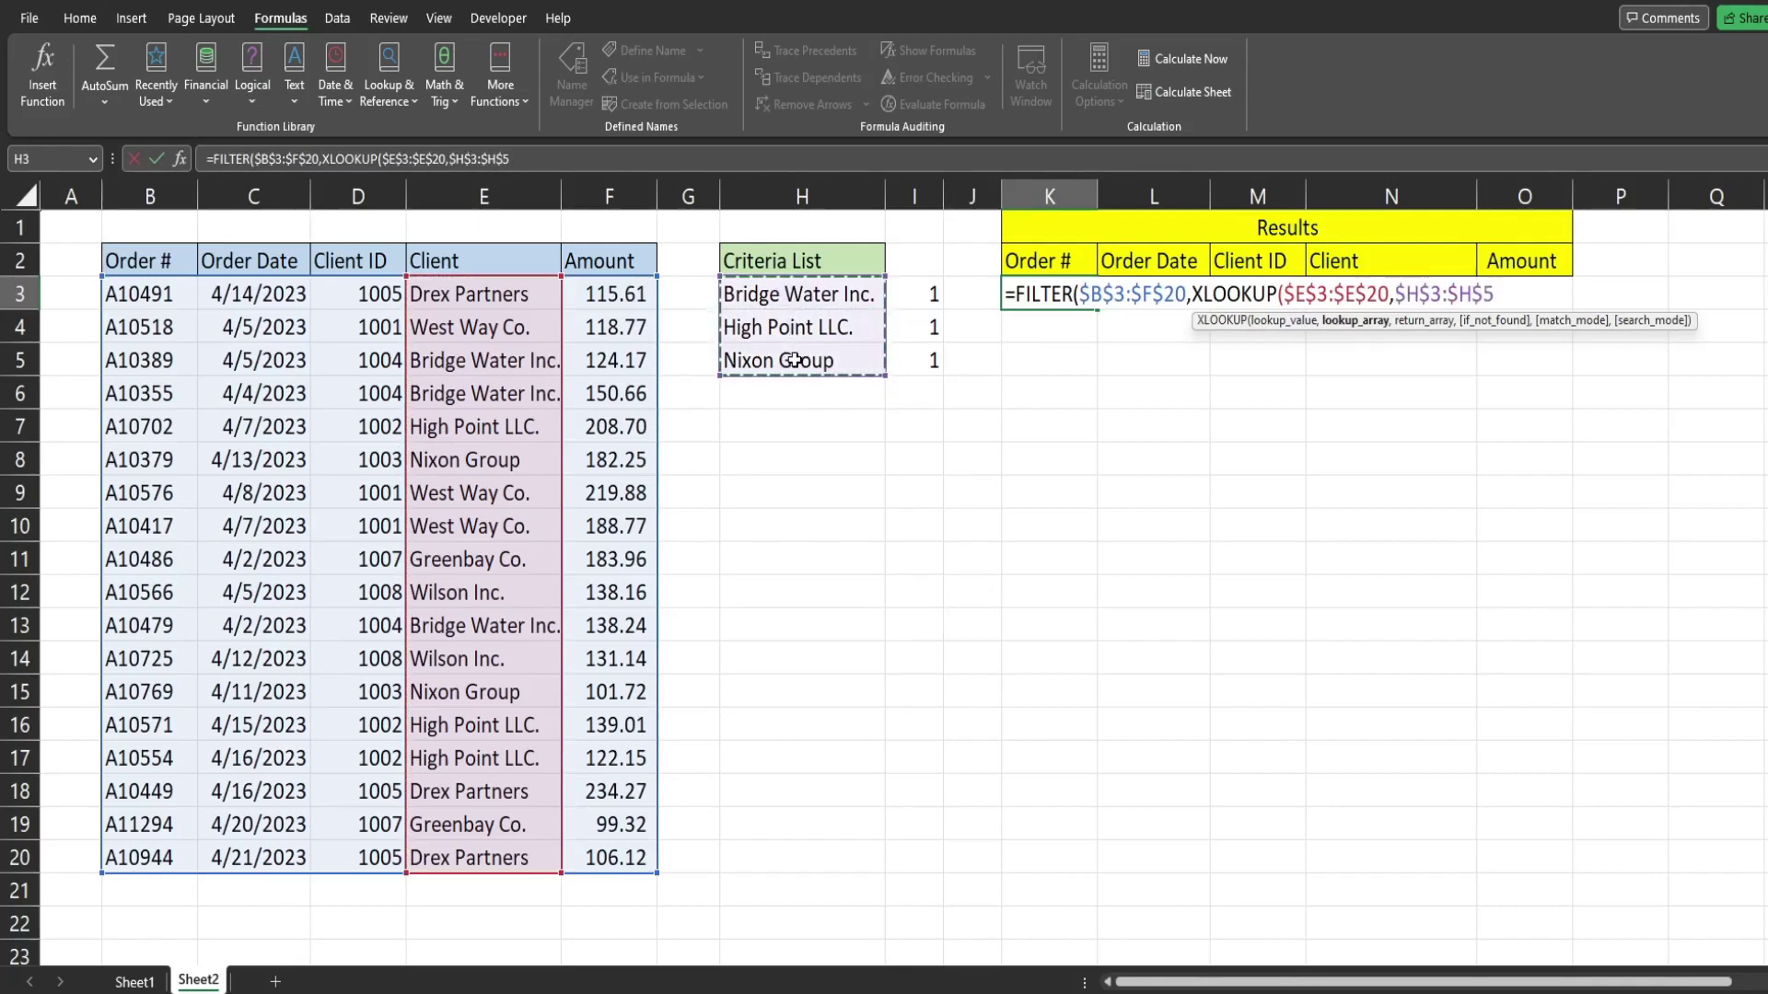
text(,)
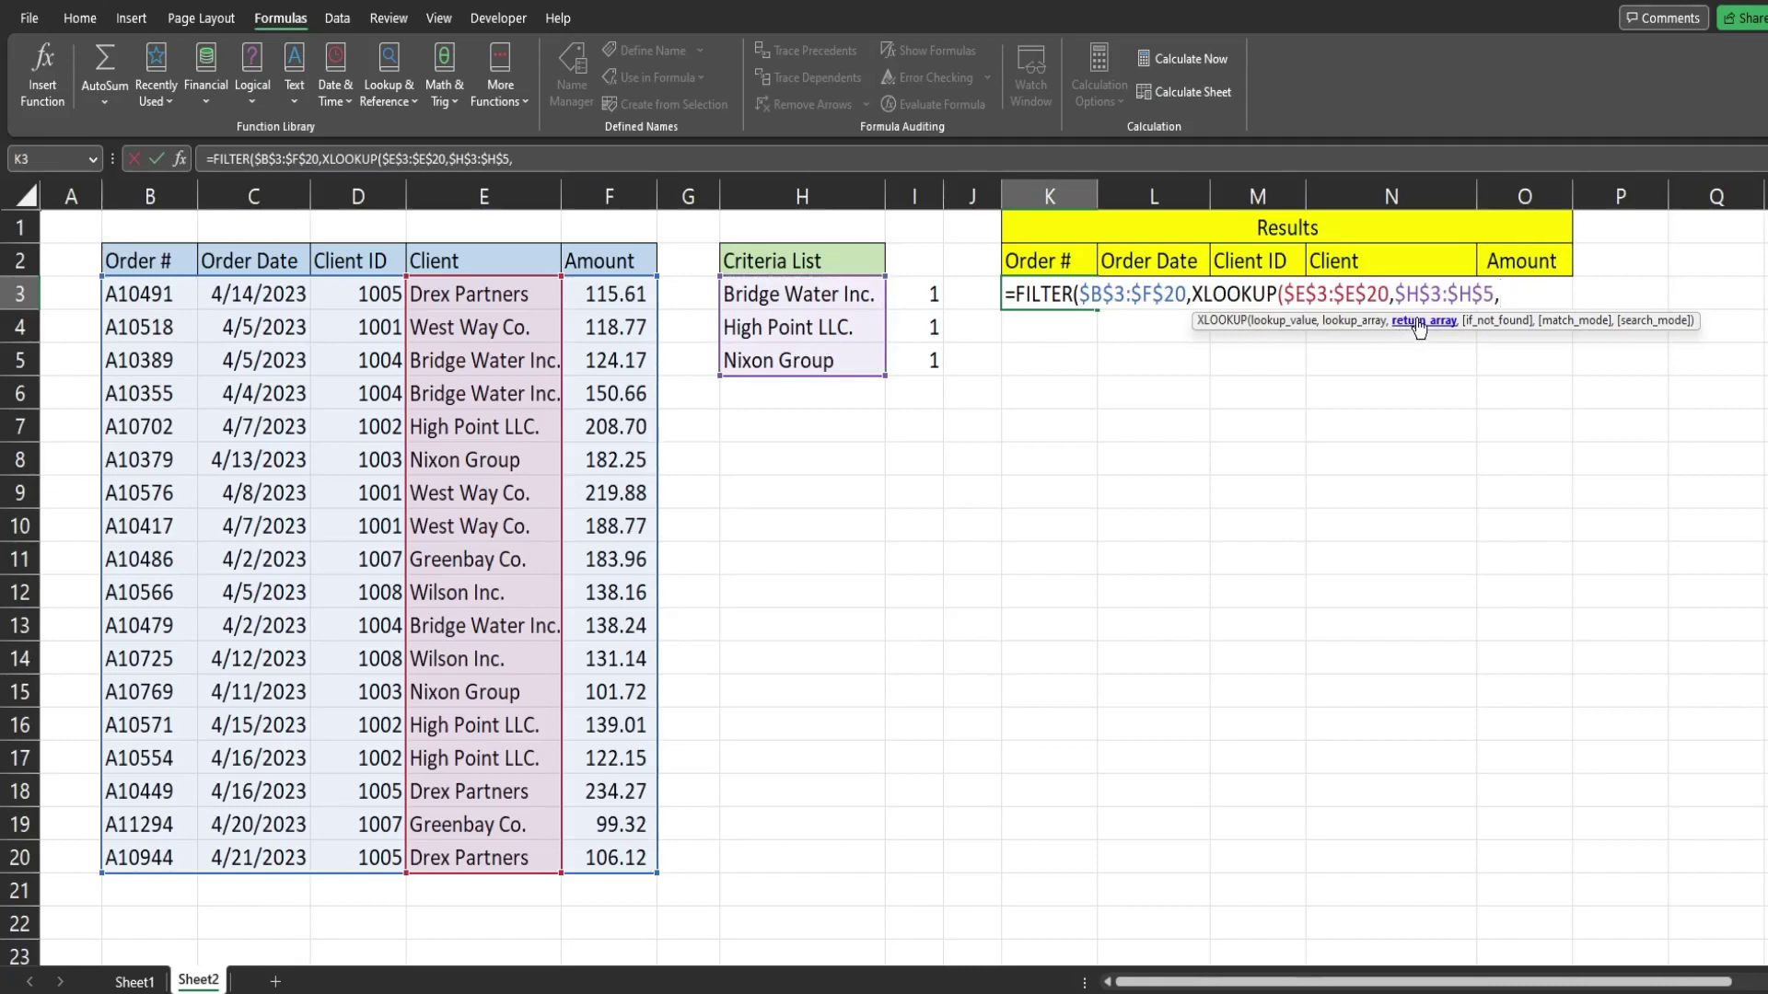
drag(911, 293, 907, 368)
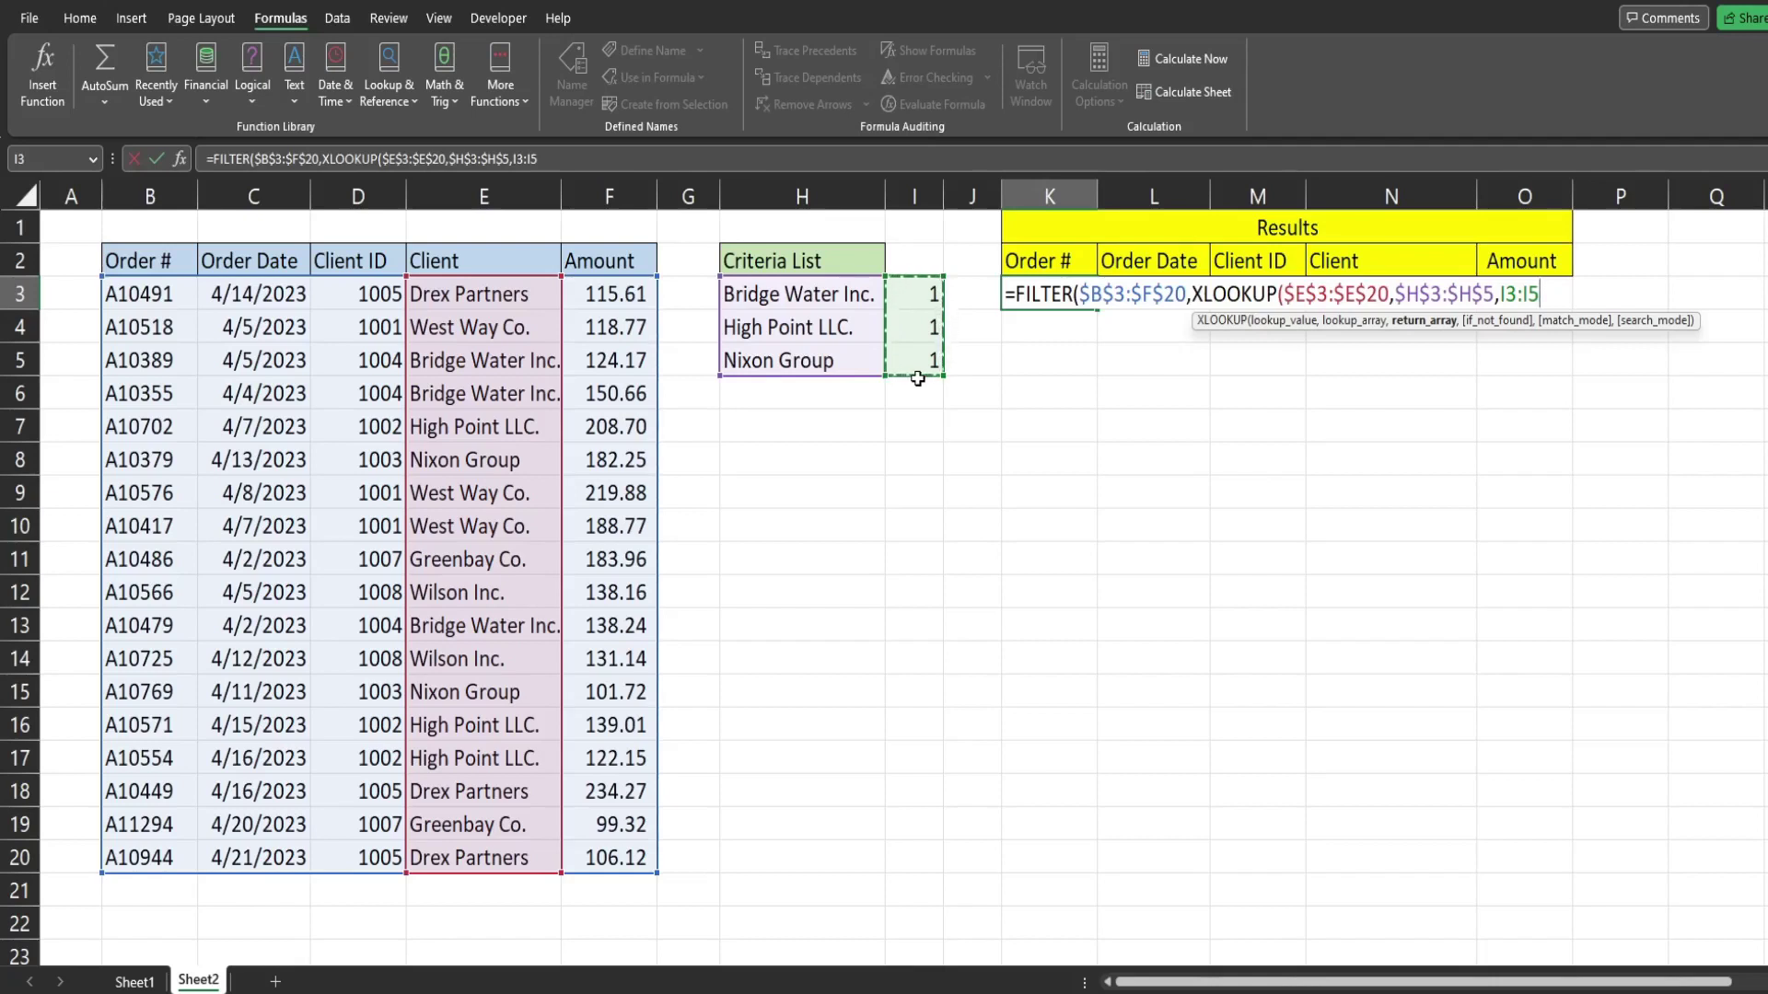
key(F4)
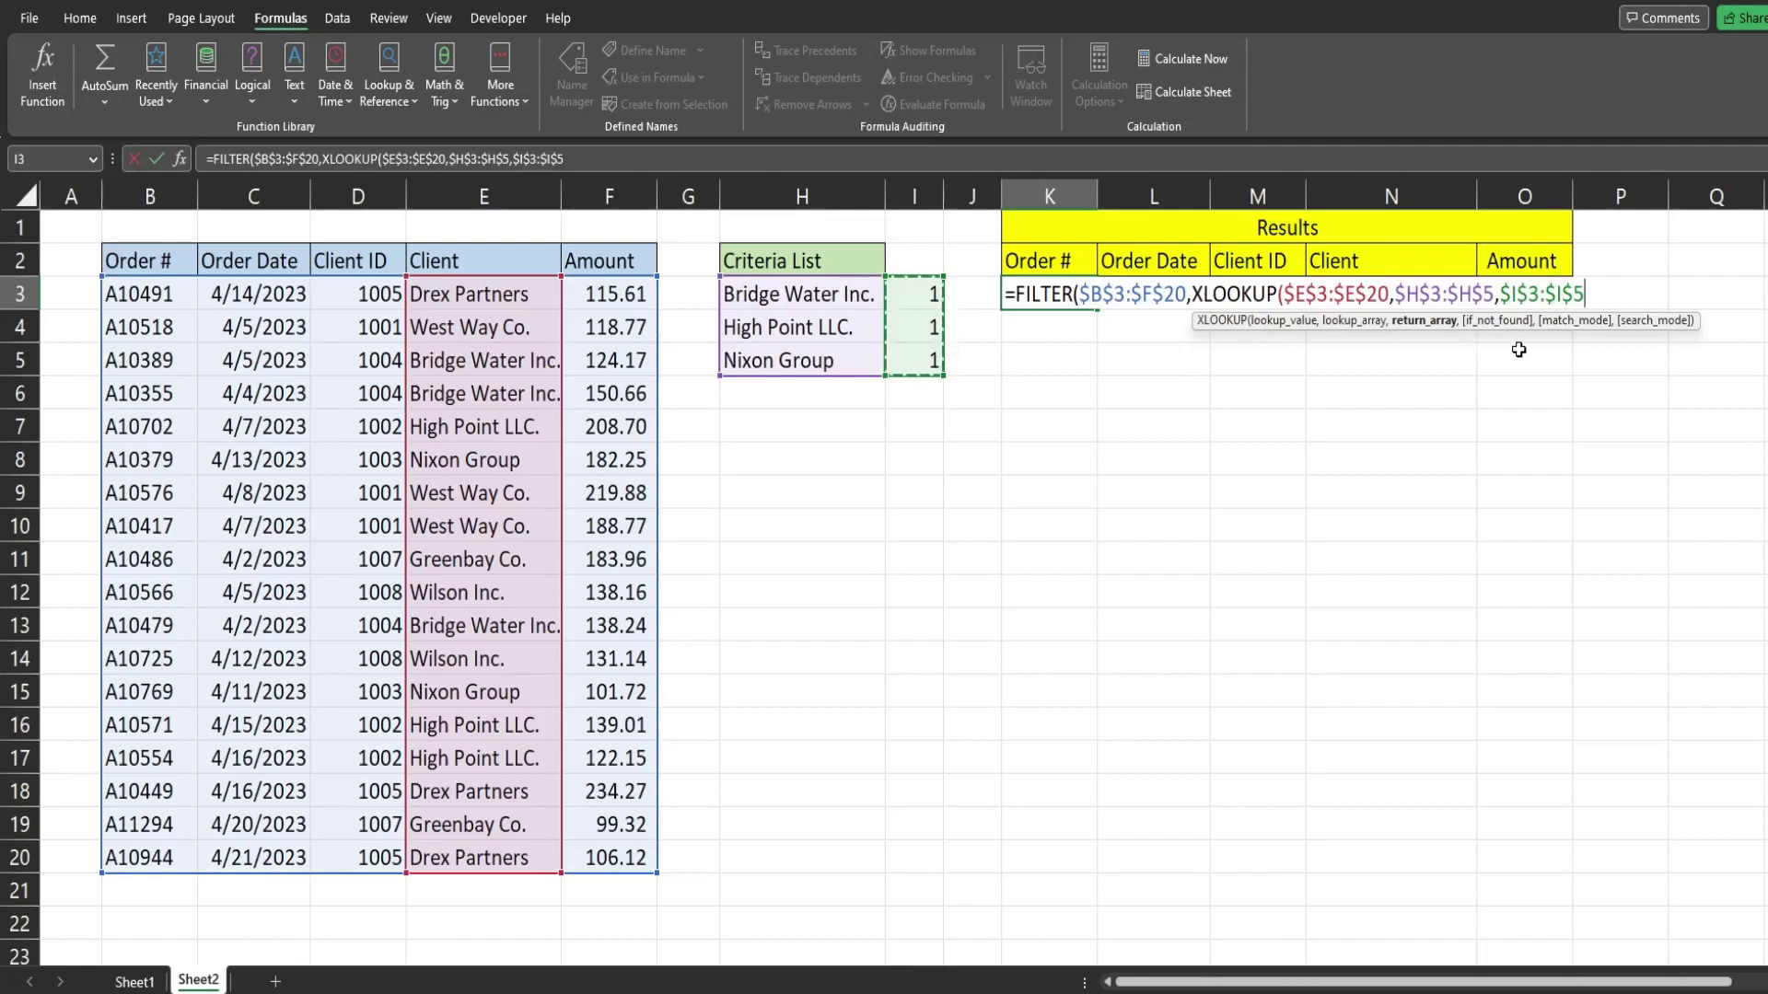
text(,)
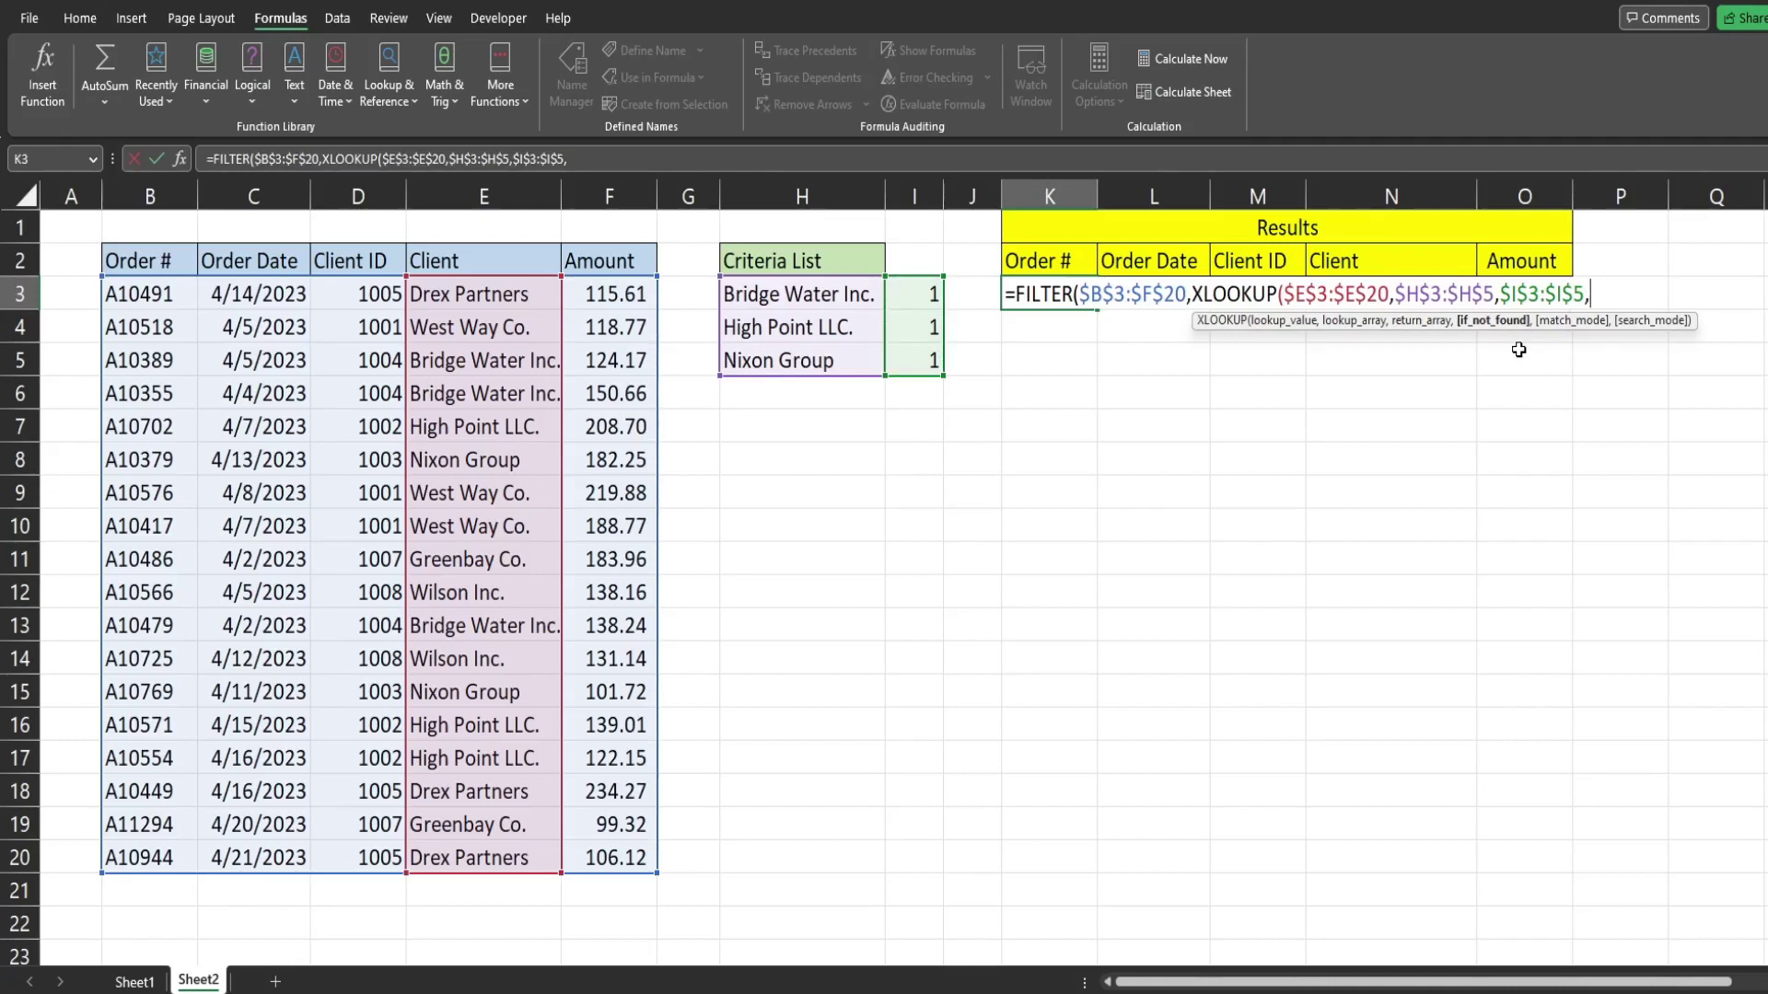
text(0)
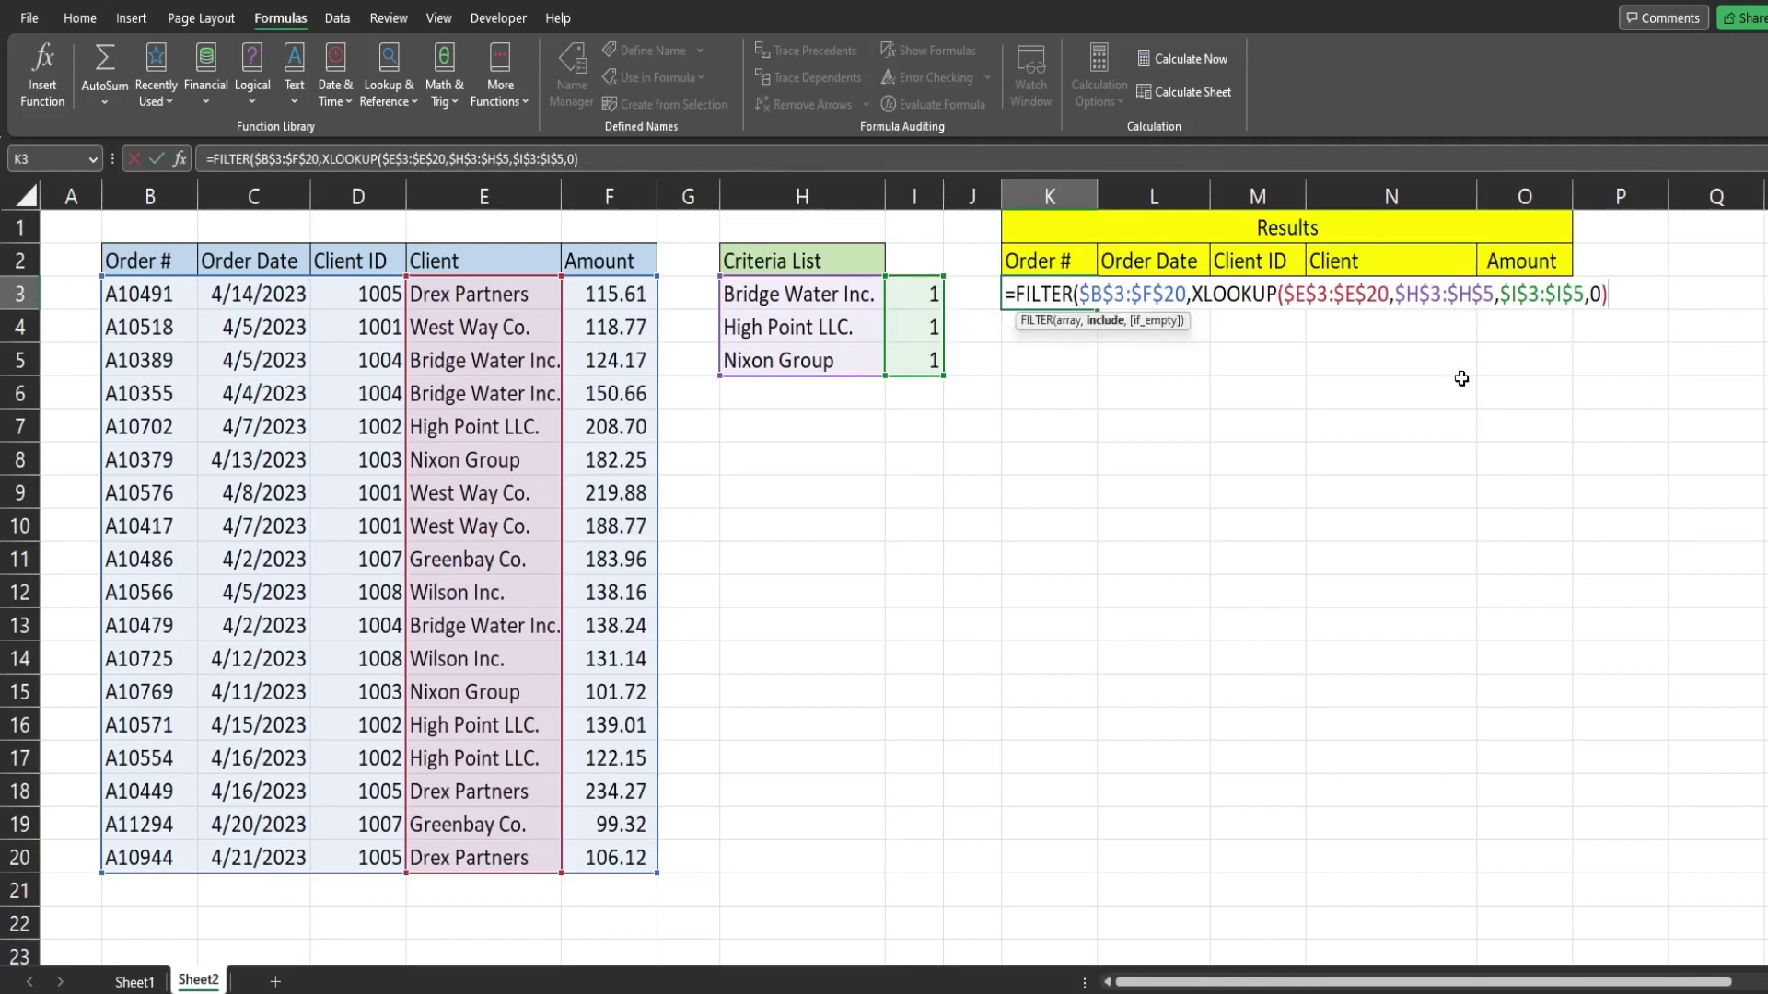
text())
key(Return)
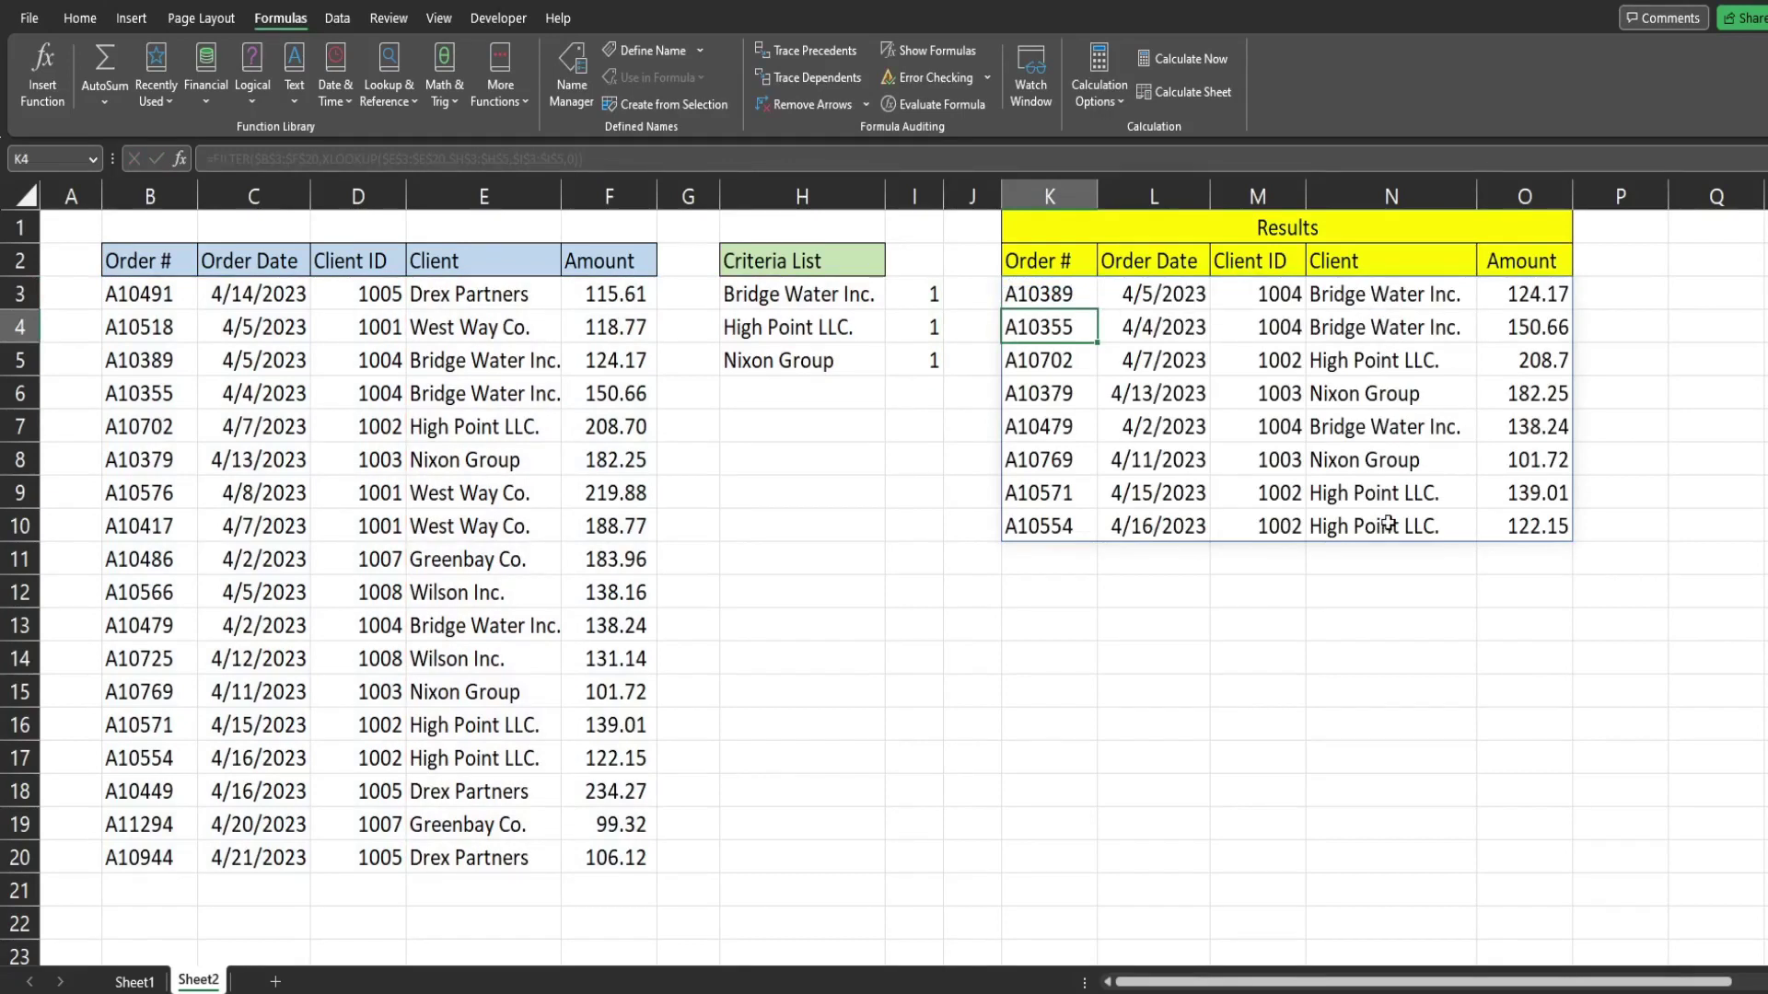
Step: Copy West Way Co. from E9 over Bridge Water Inc. in H3
click(1049, 293)
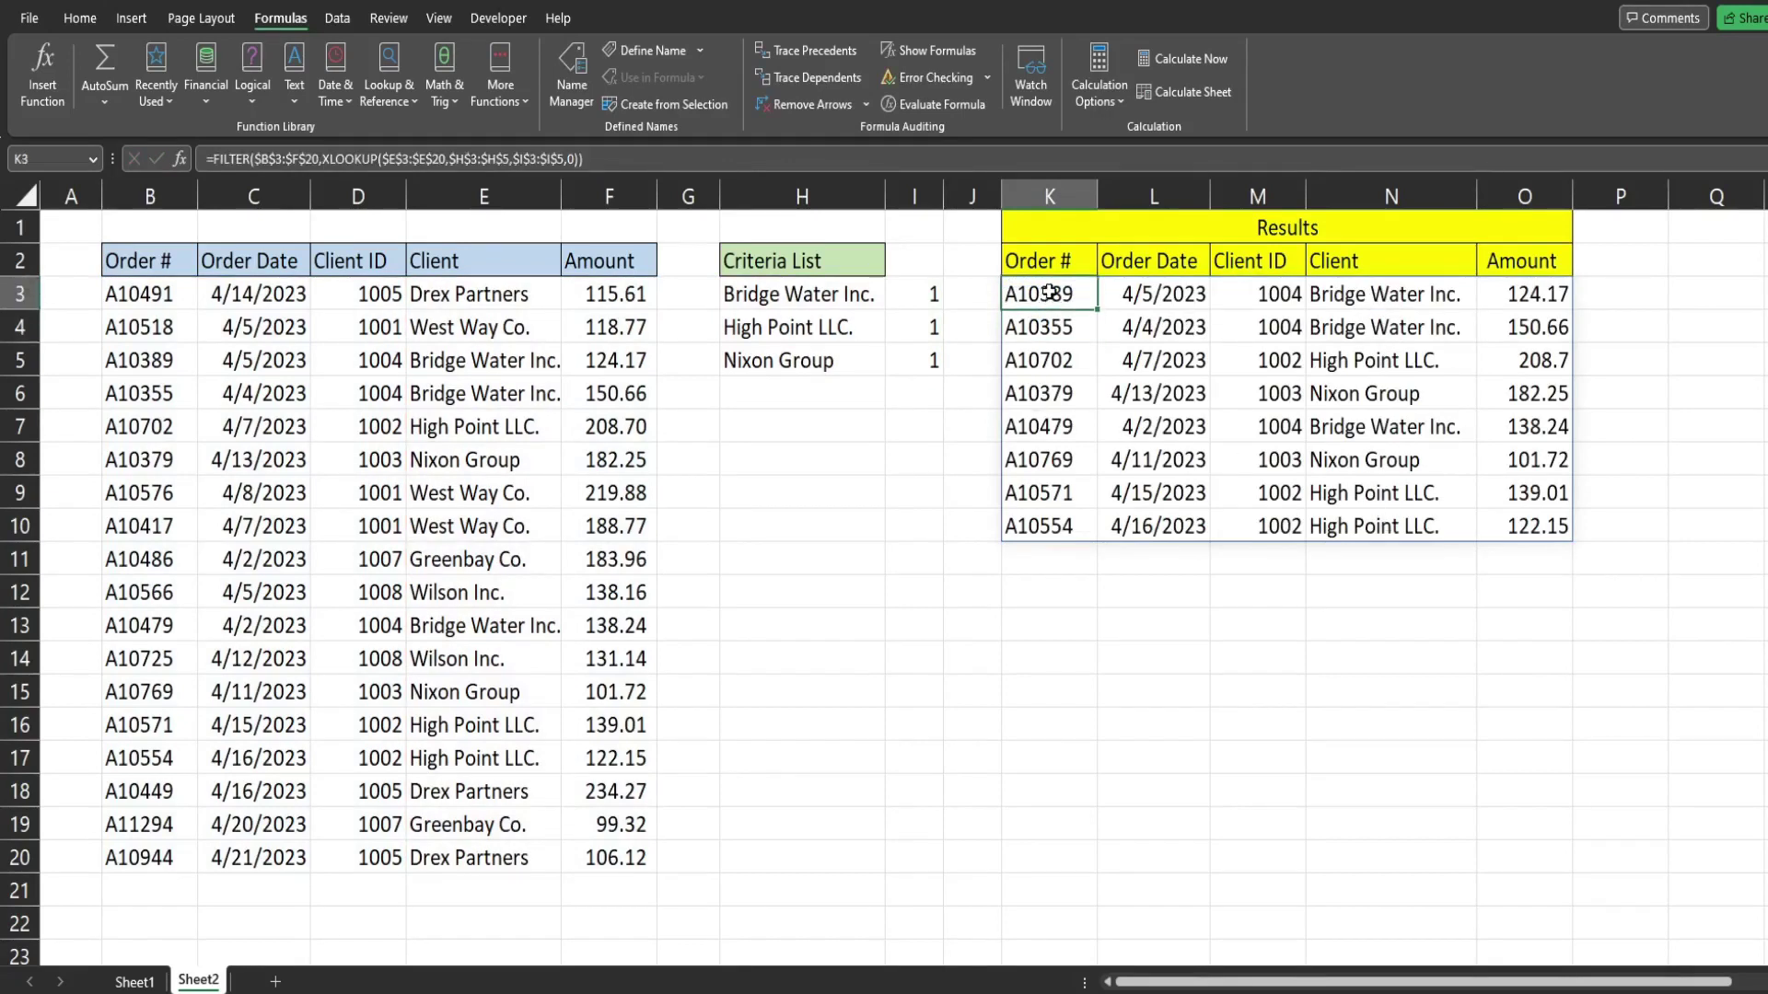
click(482, 494)
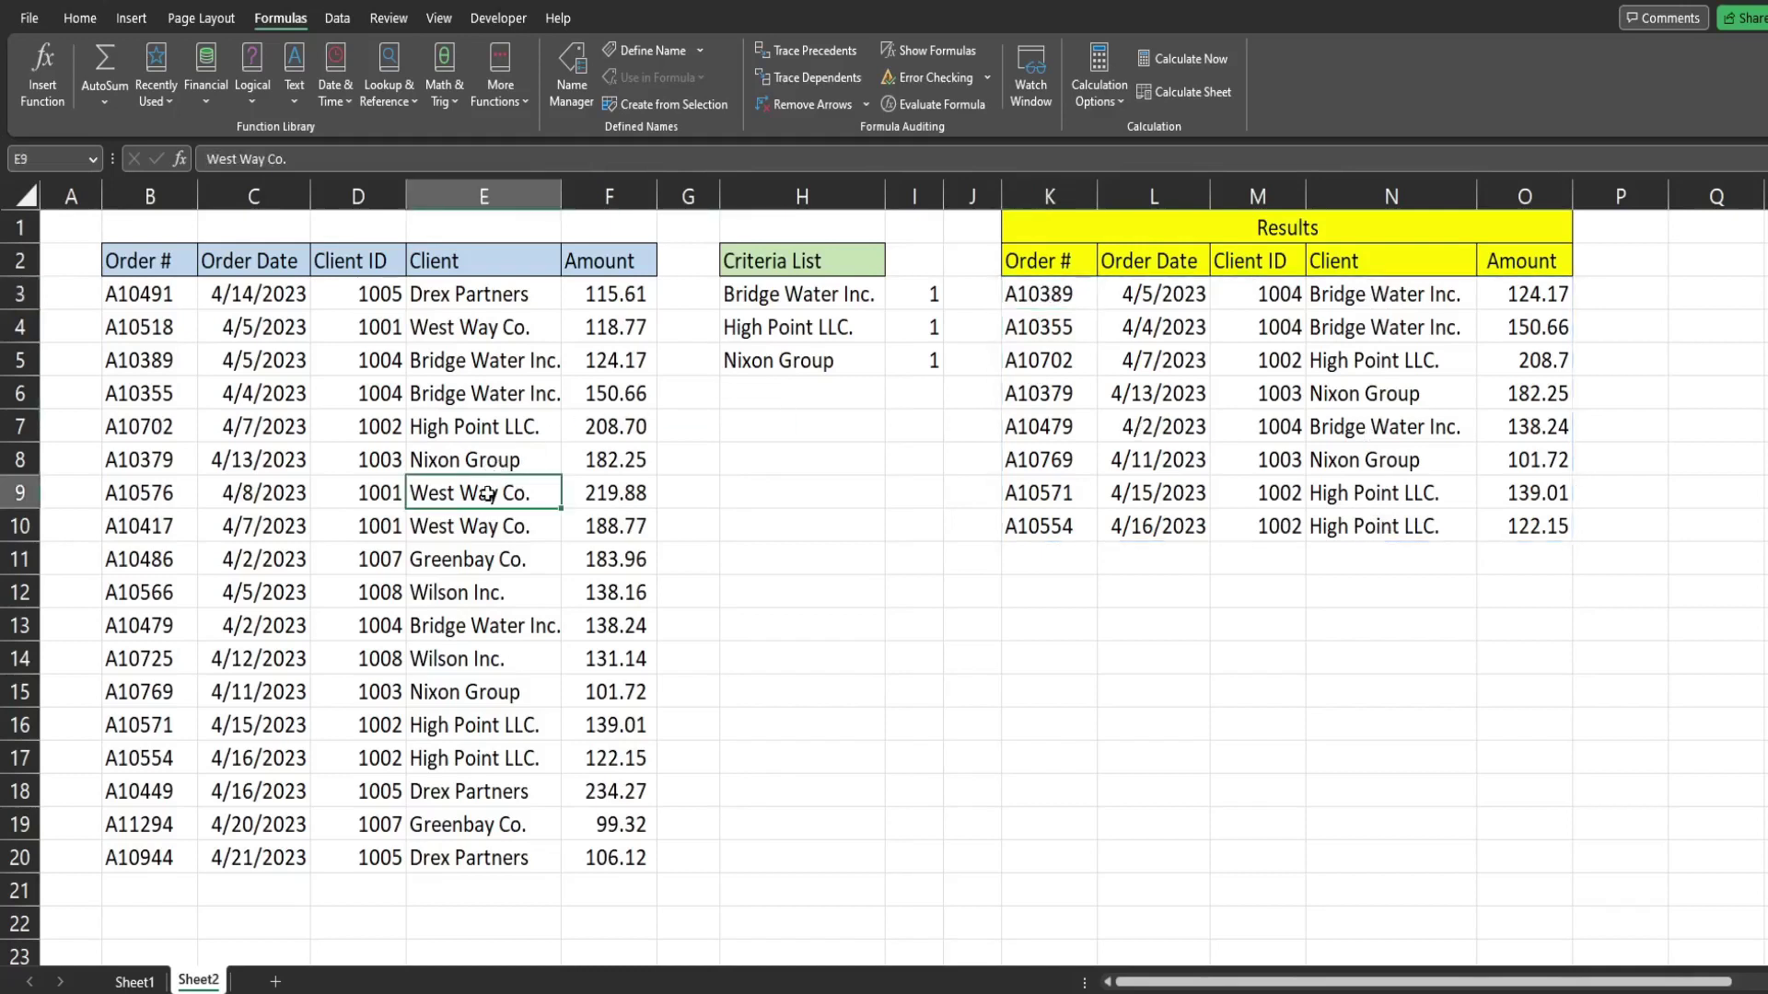
key(ctrl+c)
click(856, 302)
key(ctrl+v)
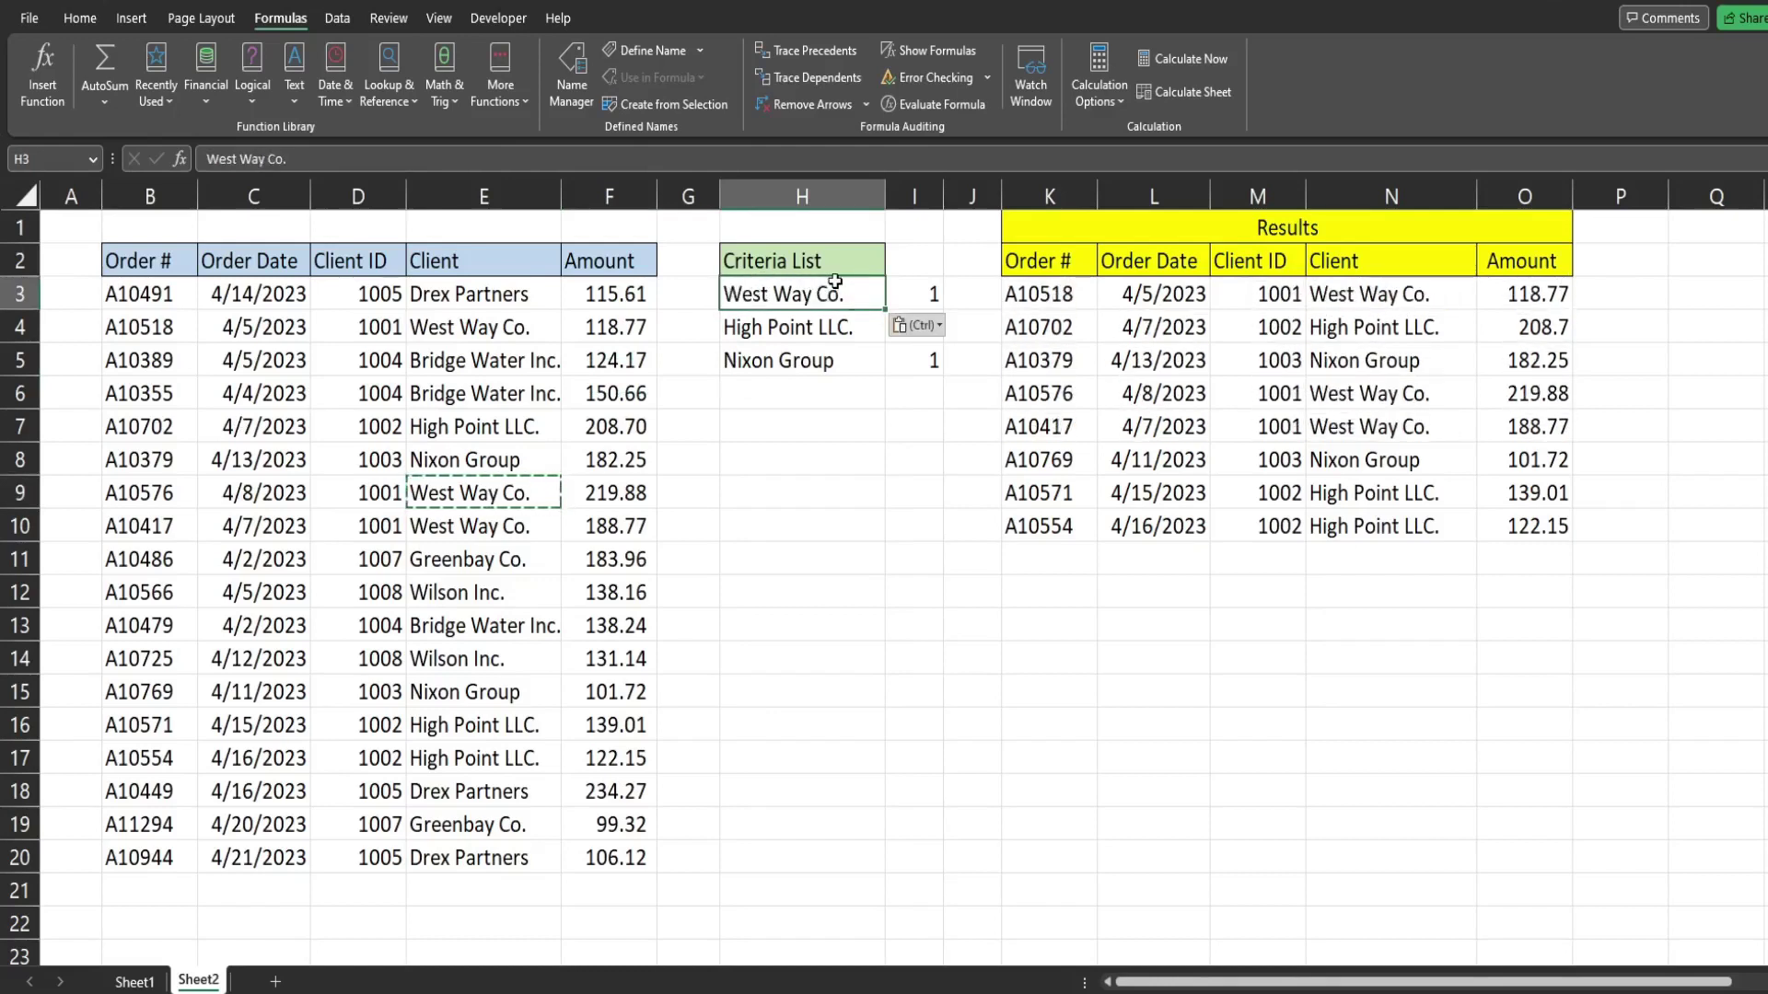
key(Escape)
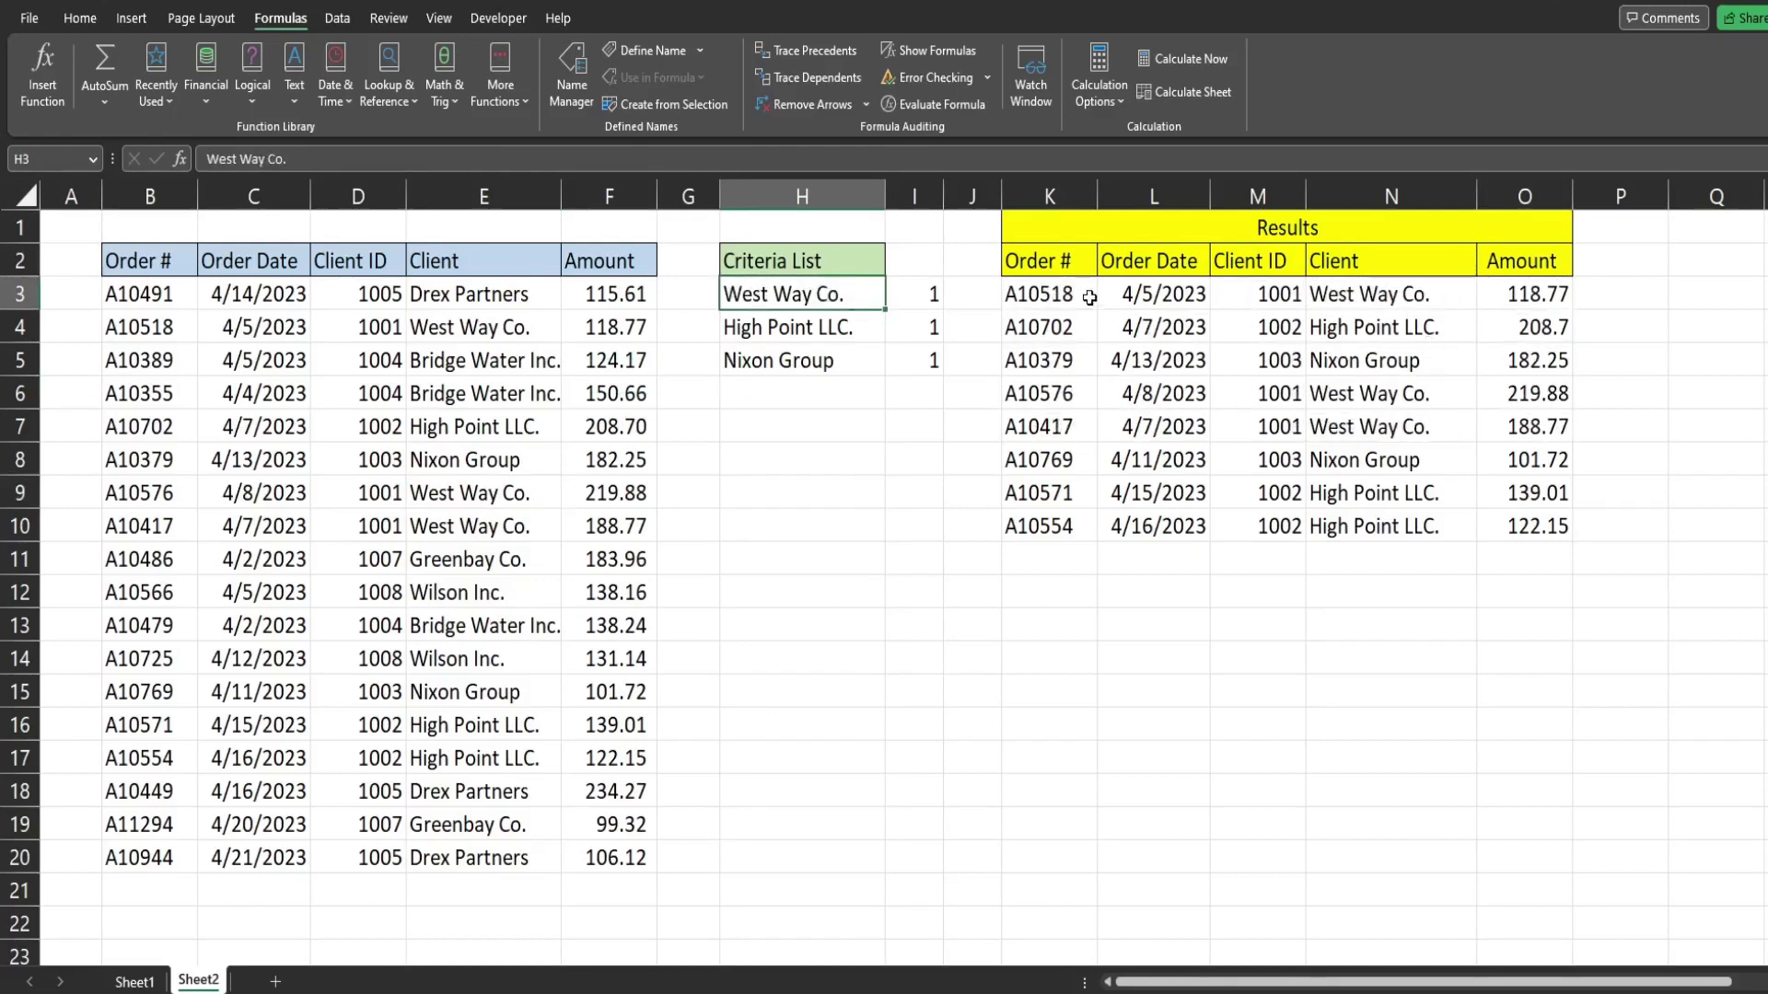
click(1061, 303)
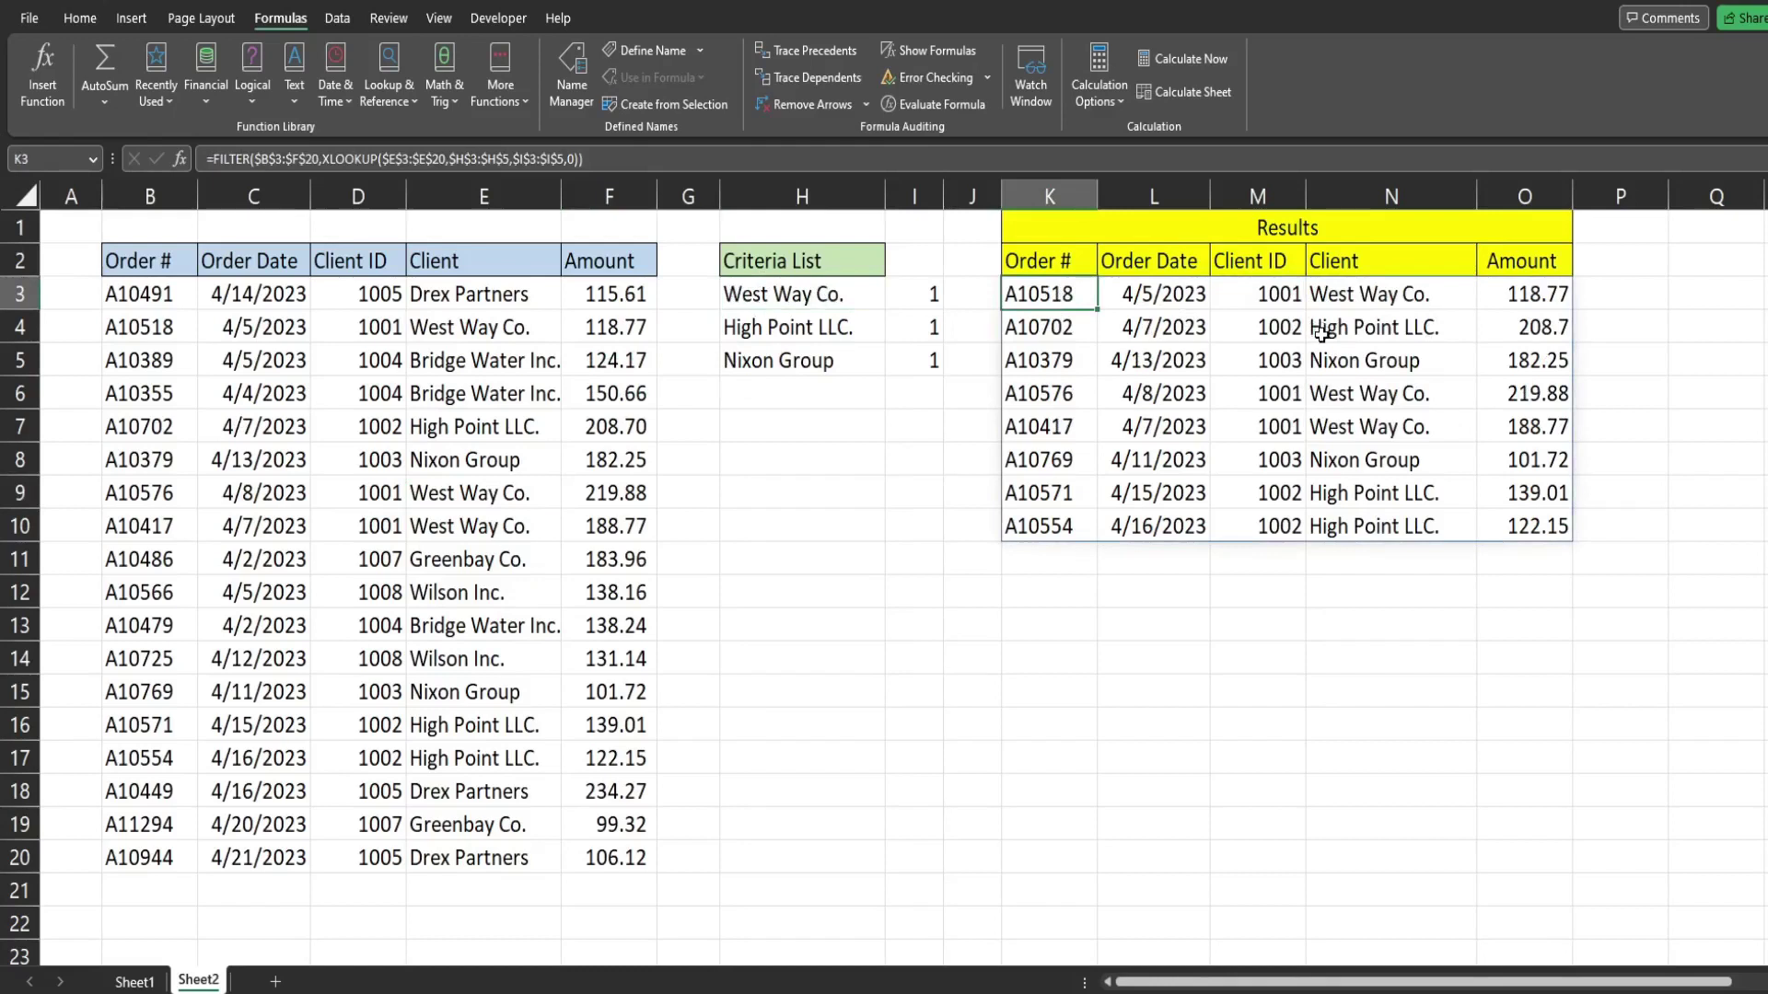
Step: Wrap the K3 formula in SORT(...,{4,2}) to order results by client, then date
key(F2)
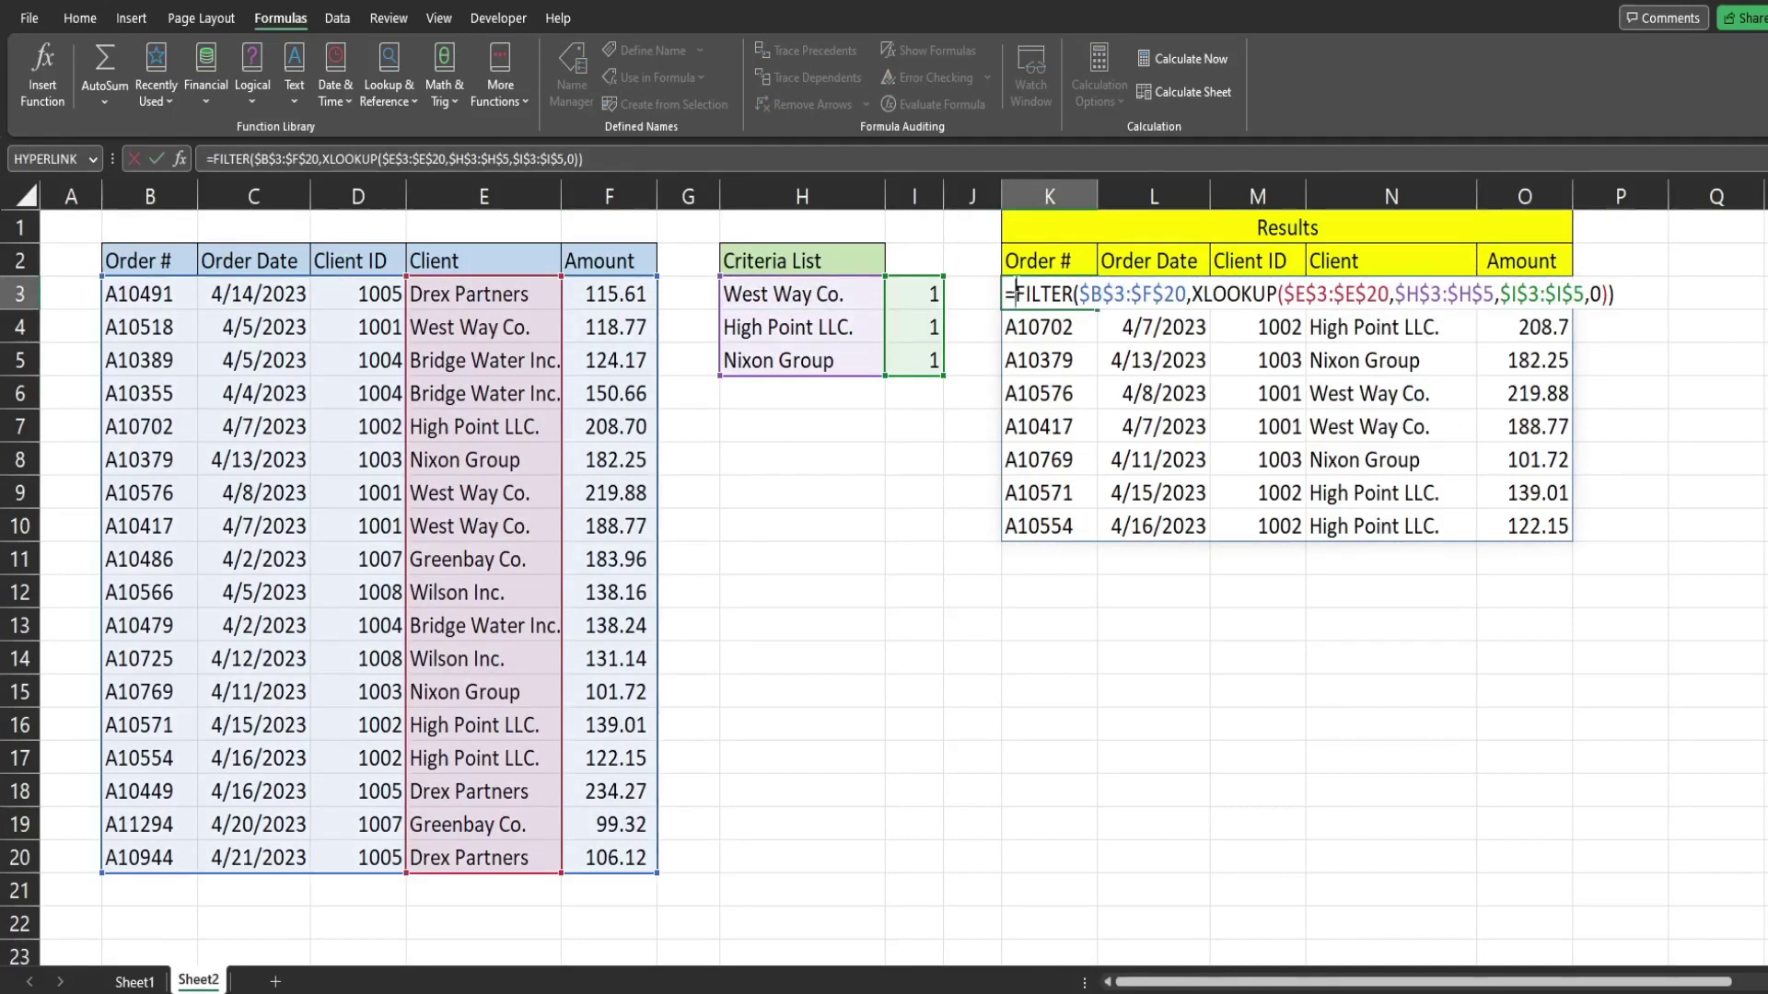
text(Sort()
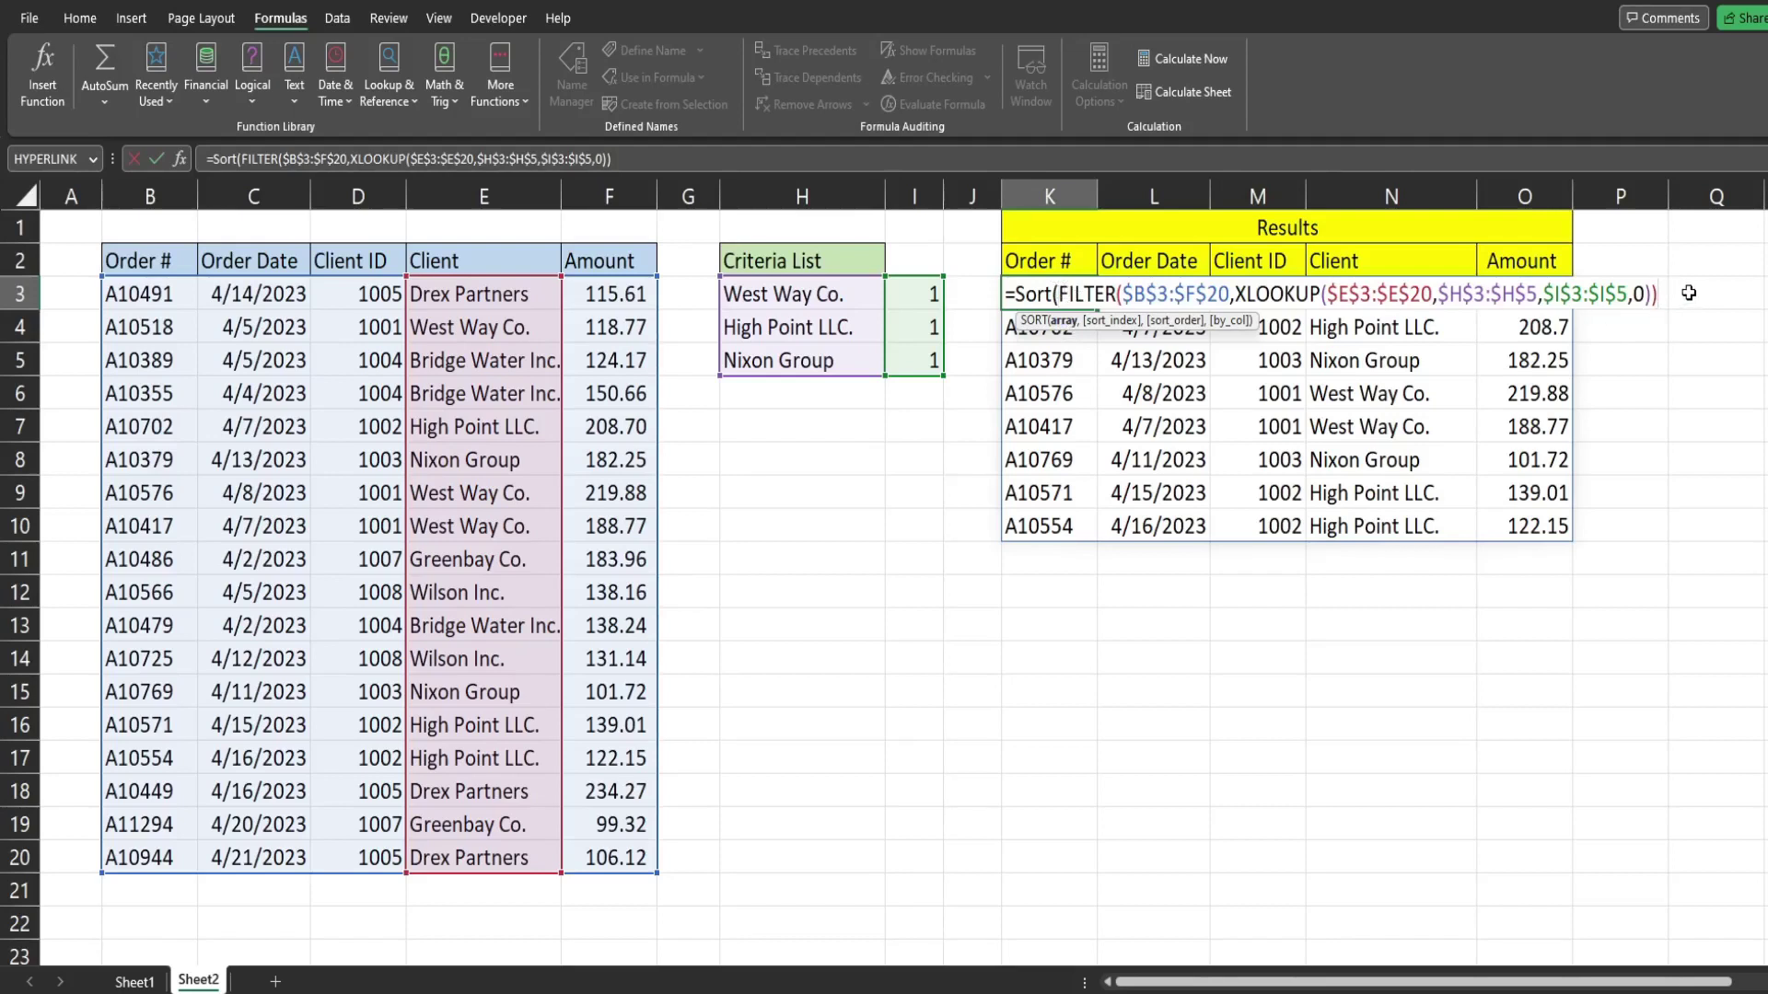
text(,{)
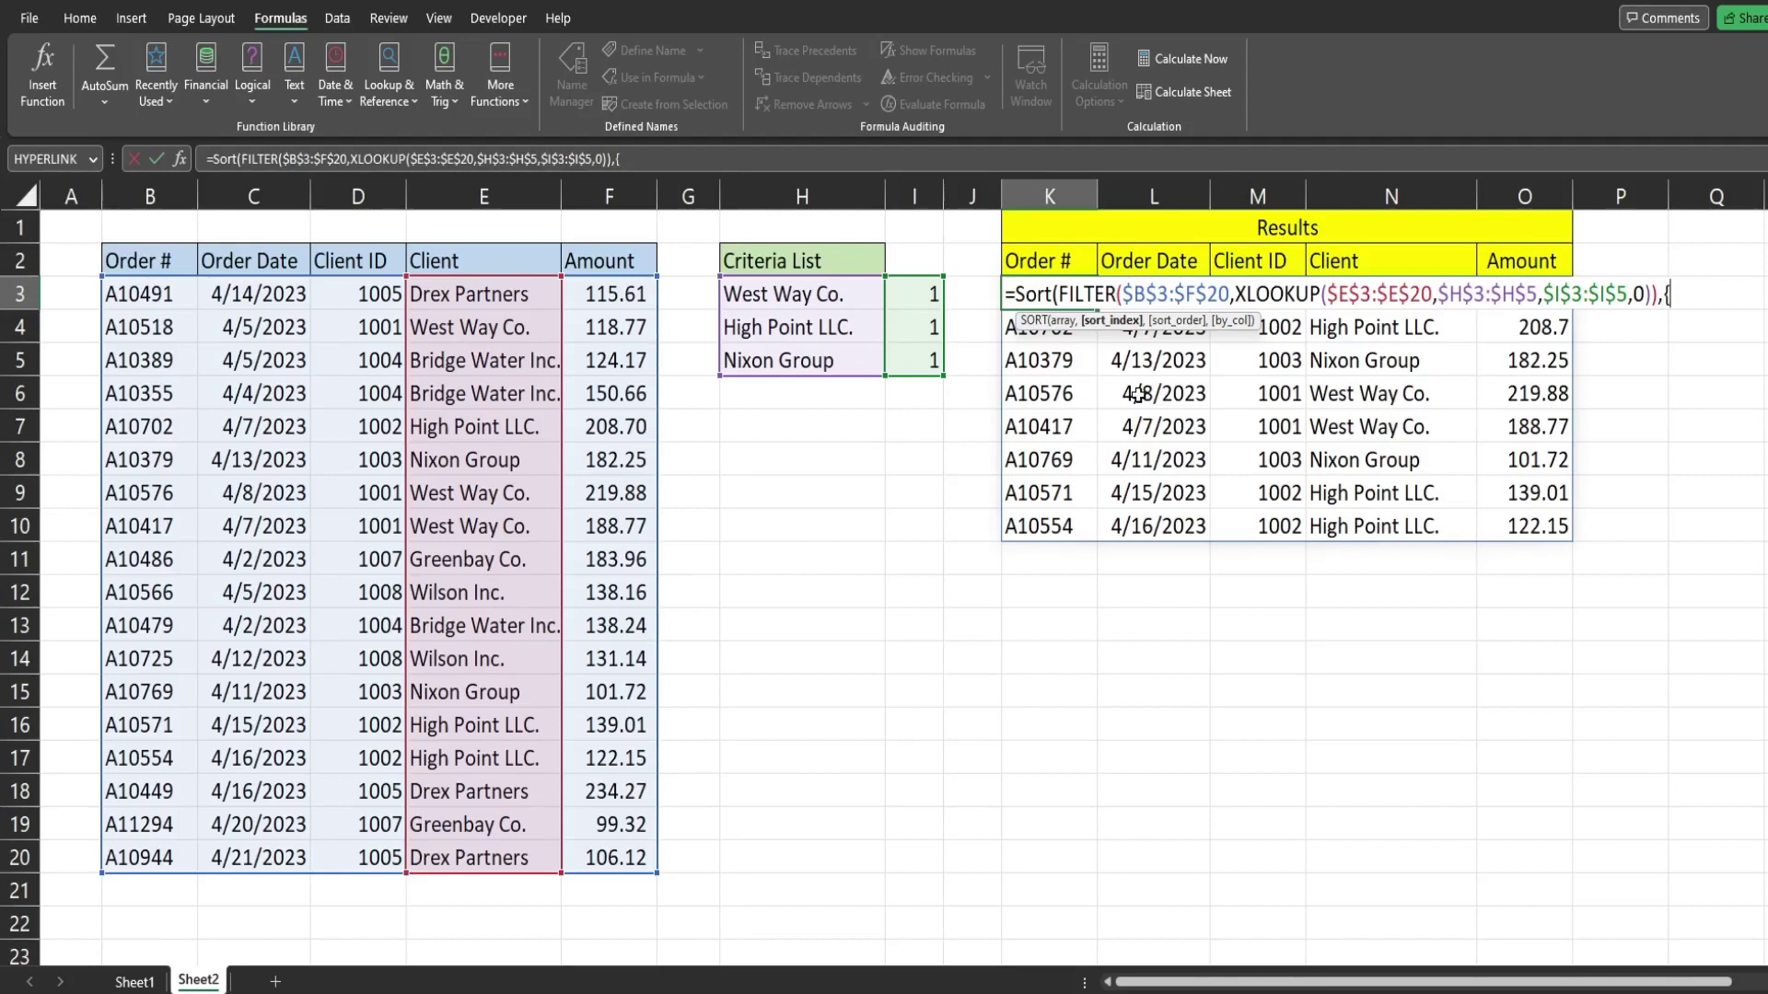
text(4,2}))
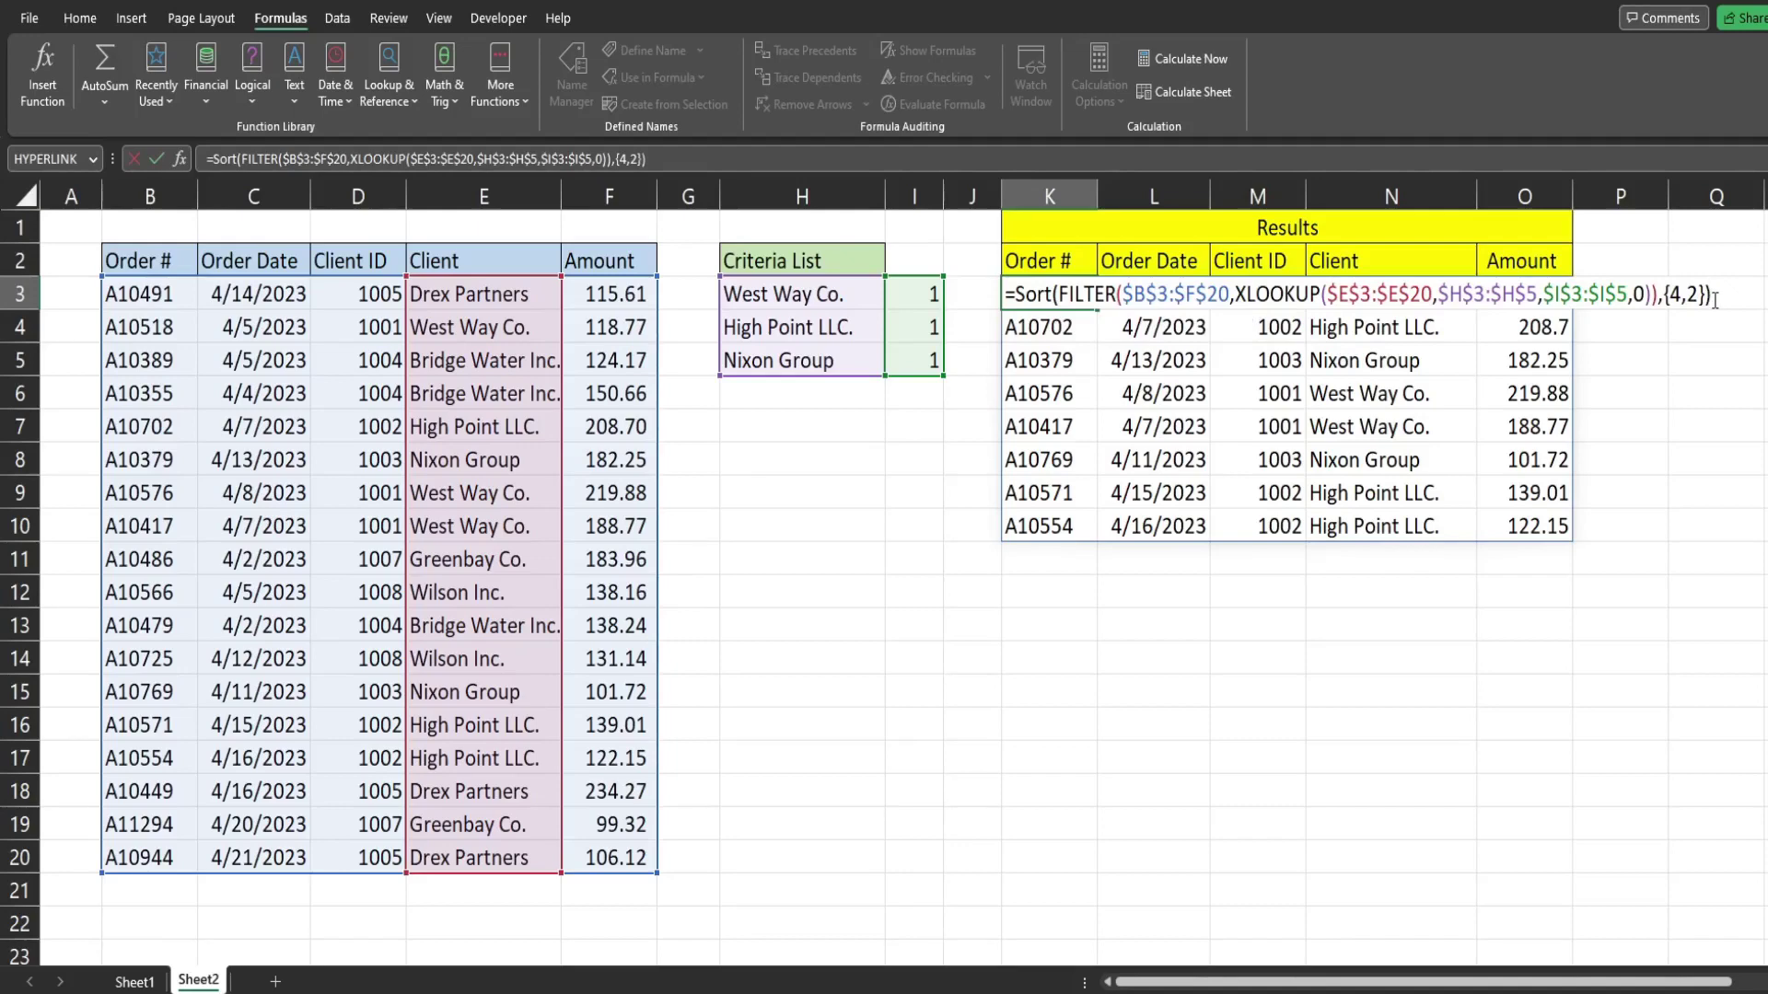
key(Return)
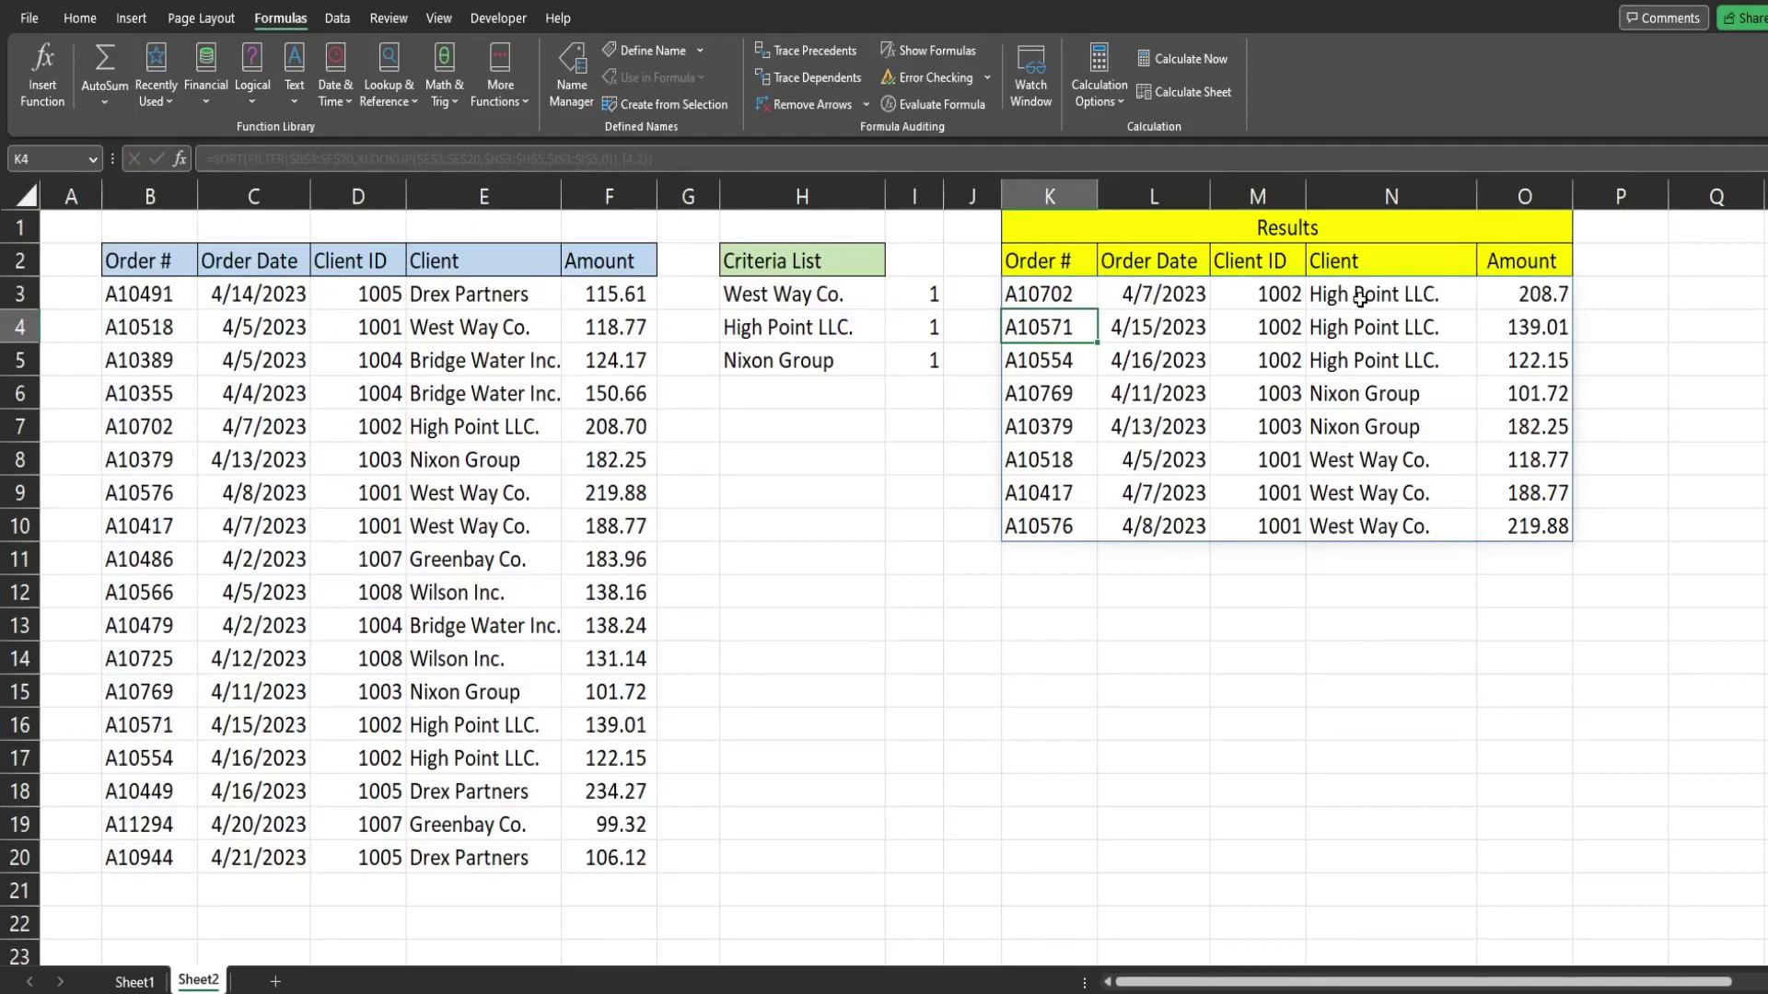
drag(1359, 294, 1357, 359)
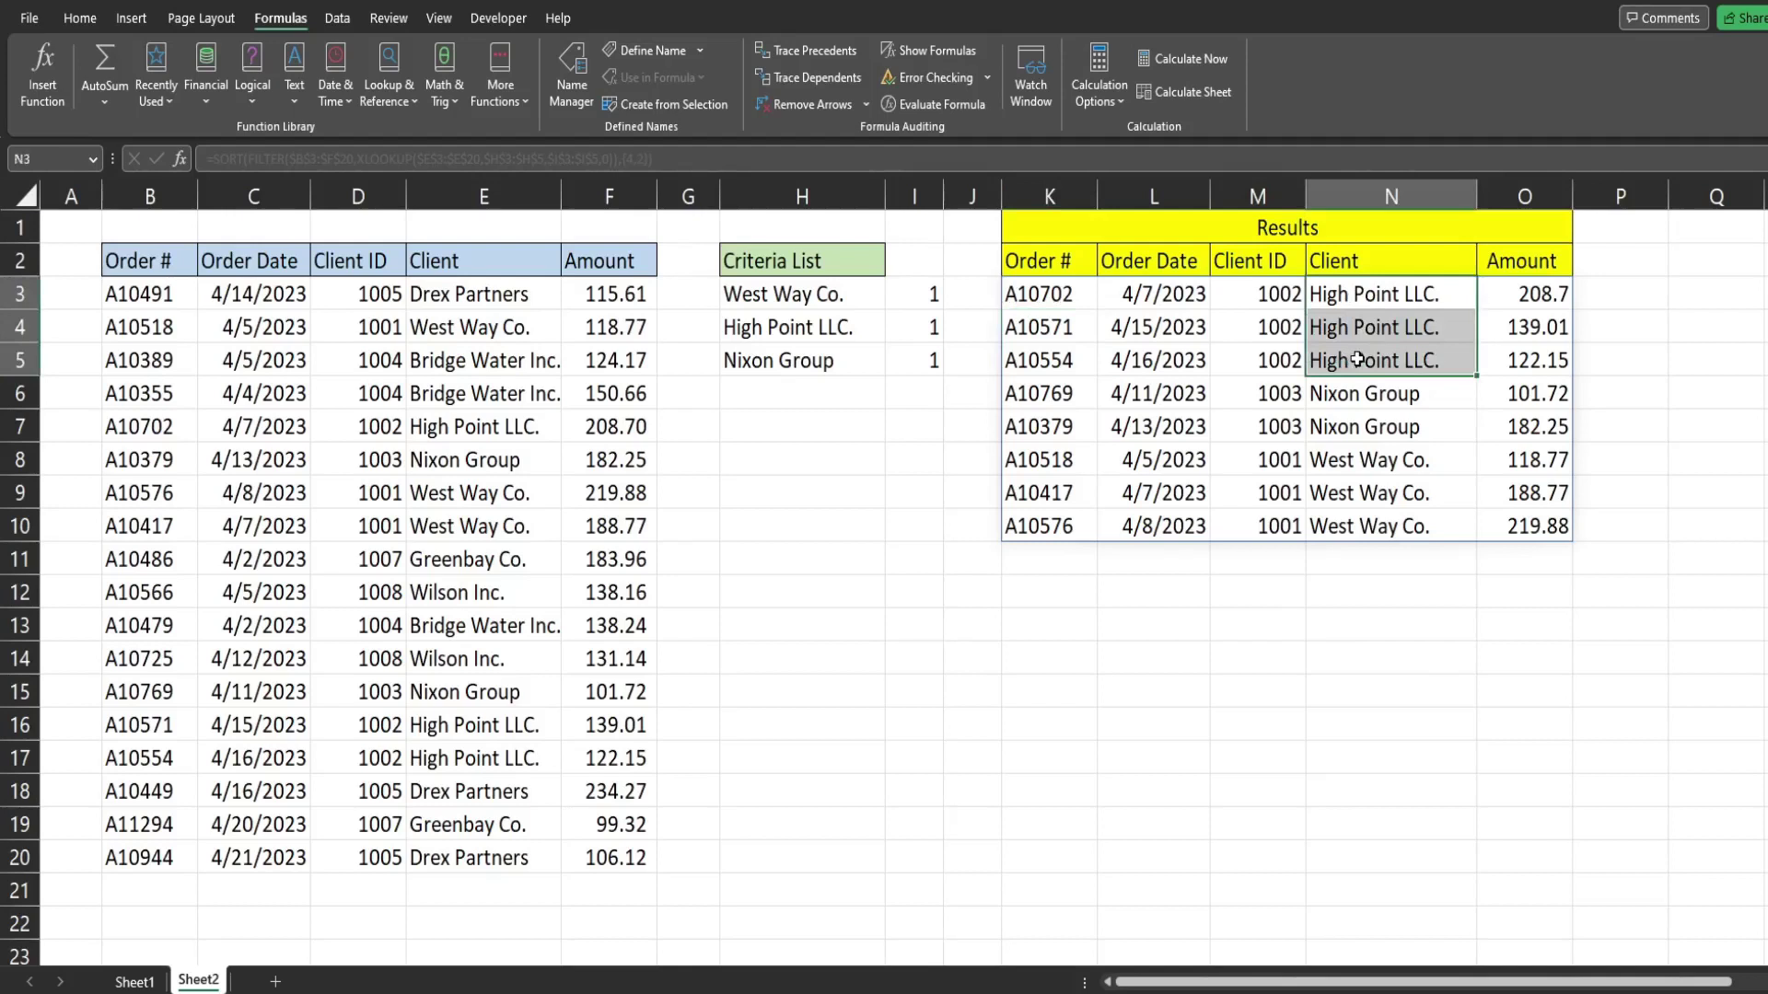
drag(1186, 292, 1178, 355)
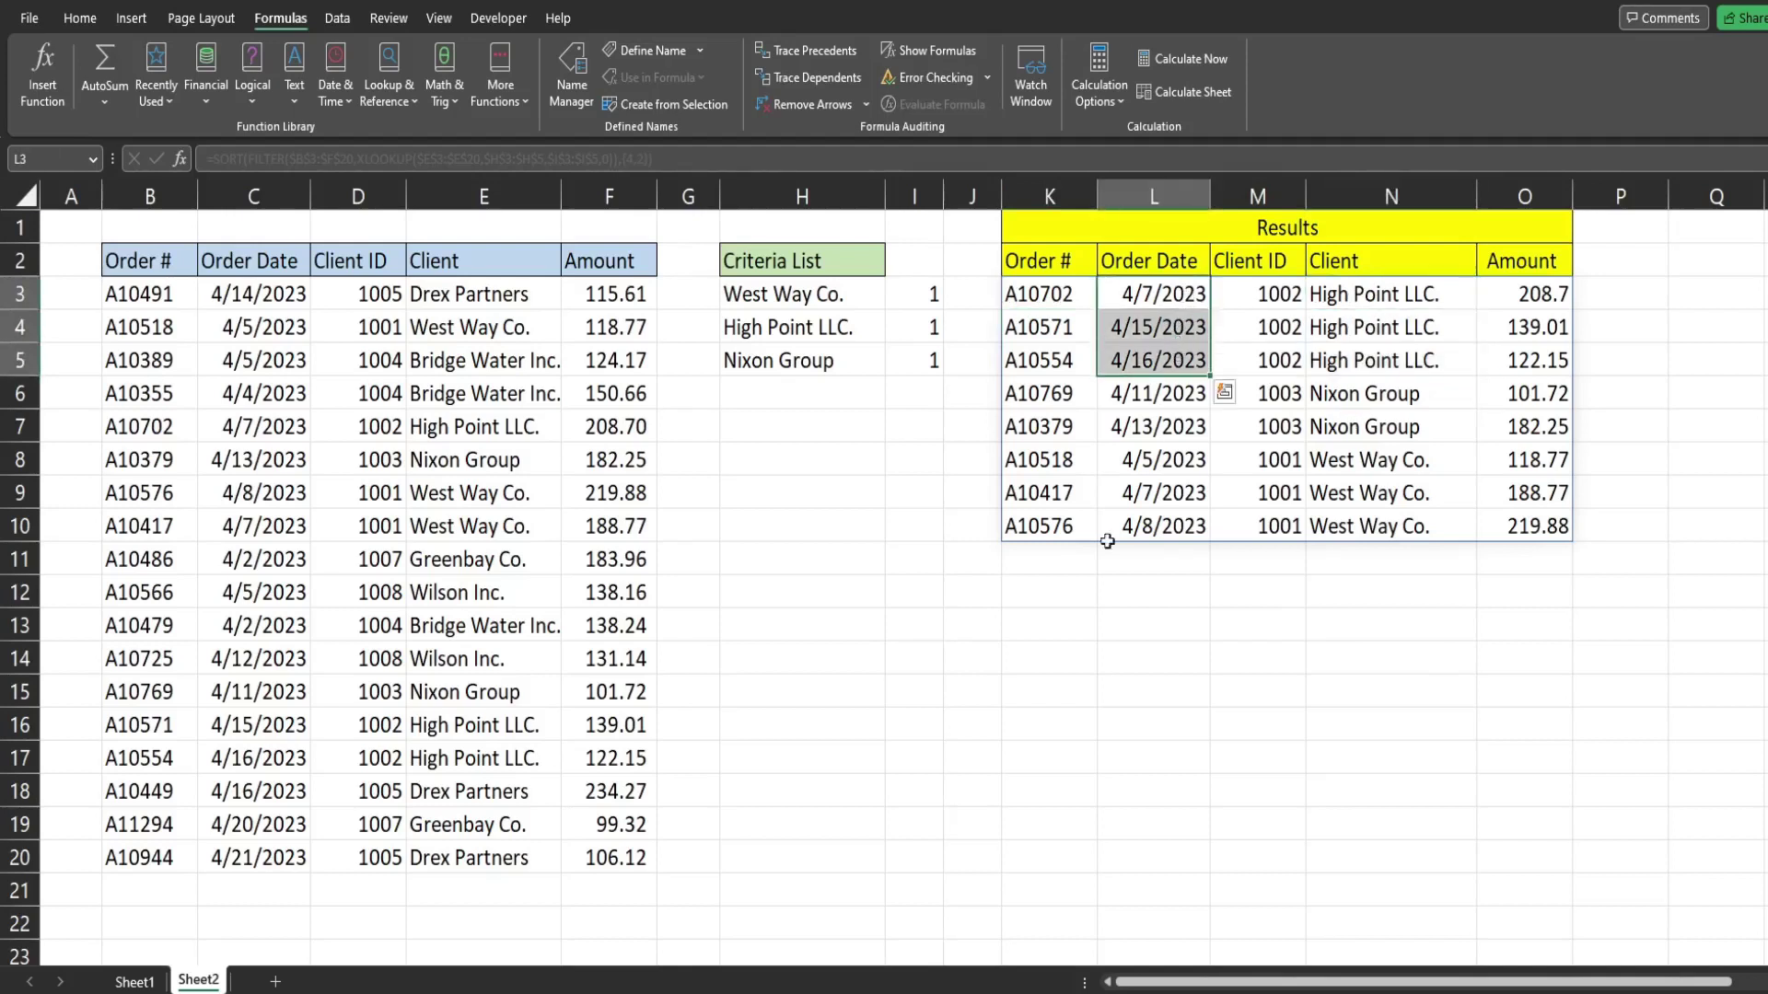